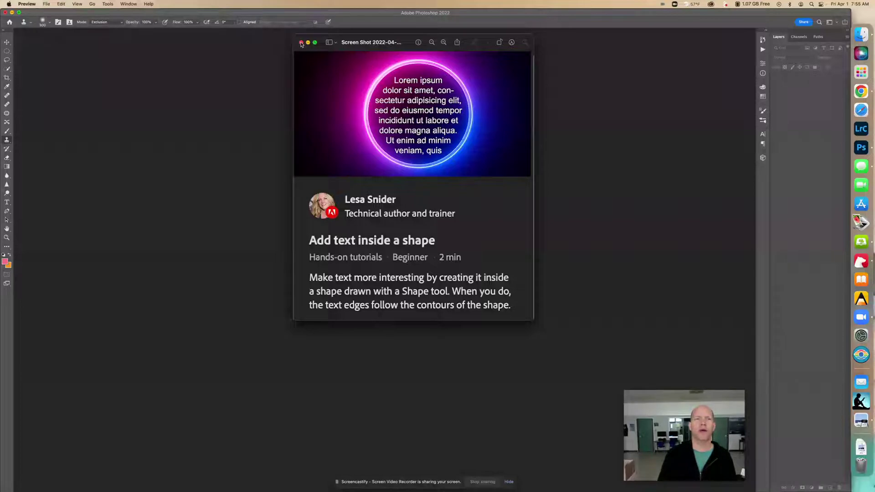
# Close the Preview window showing the Add text inside a shape tutorial screenshot
pyautogui.click(301, 43)
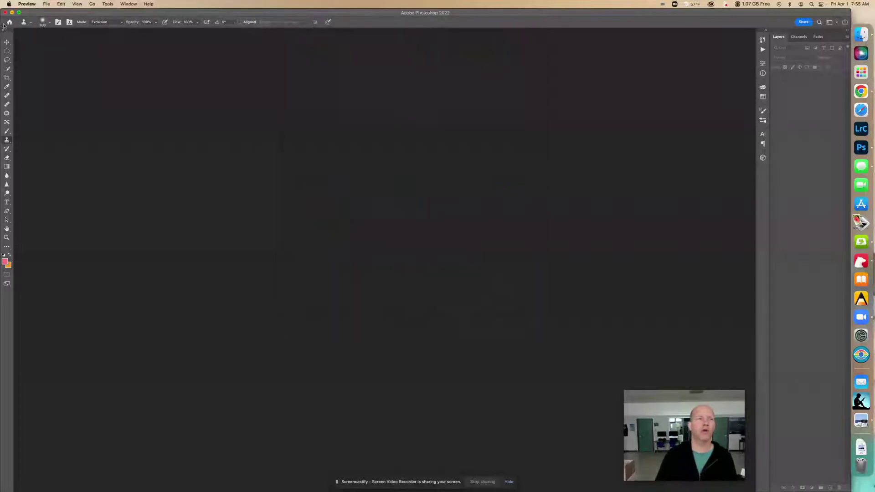
# Browse the hands-on tutorials filtered to All categories and Beginner level
pyautogui.click(9, 22)
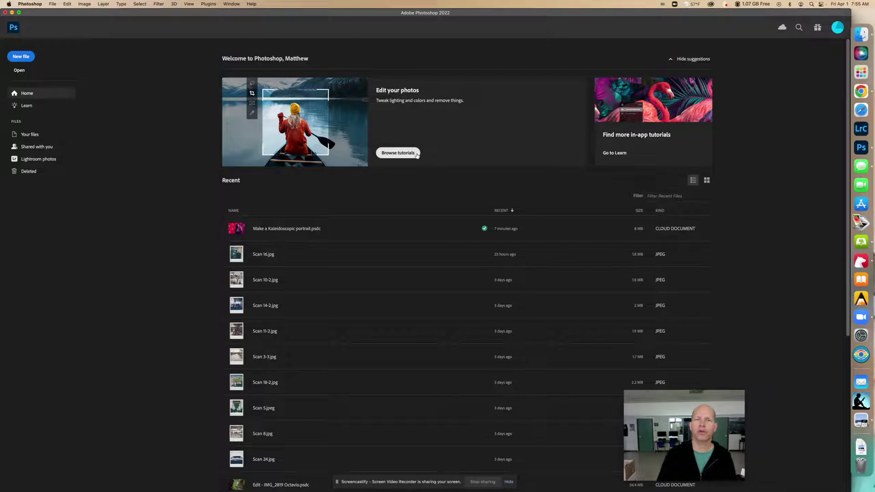
pyautogui.click(417, 154)
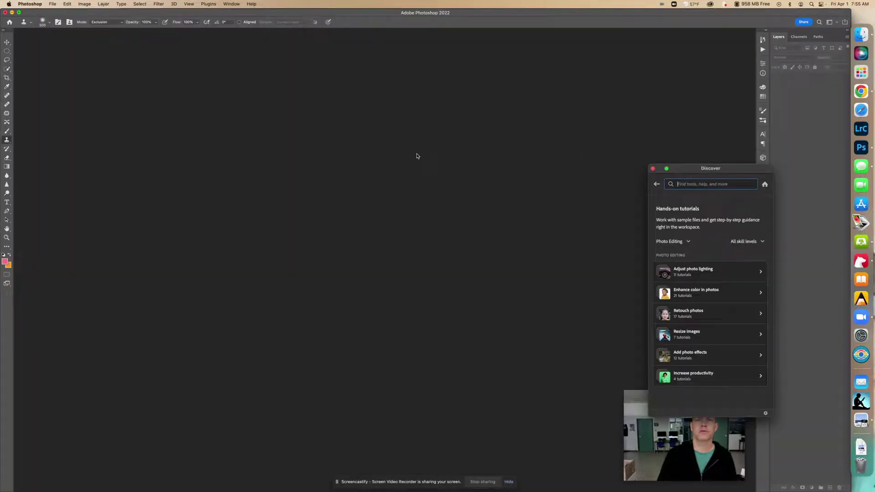
pyautogui.moveTo(687, 168); pyautogui.dragTo(643, 149)
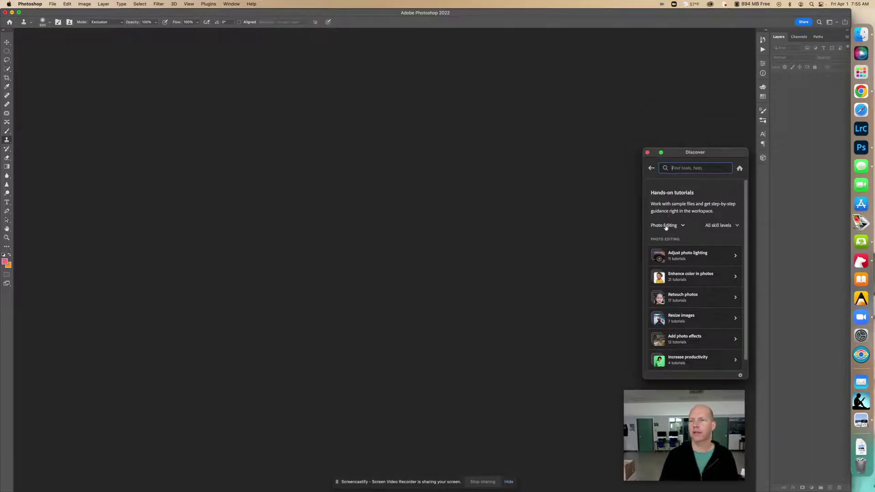
pyautogui.click(667, 225)
pyautogui.click(670, 242)
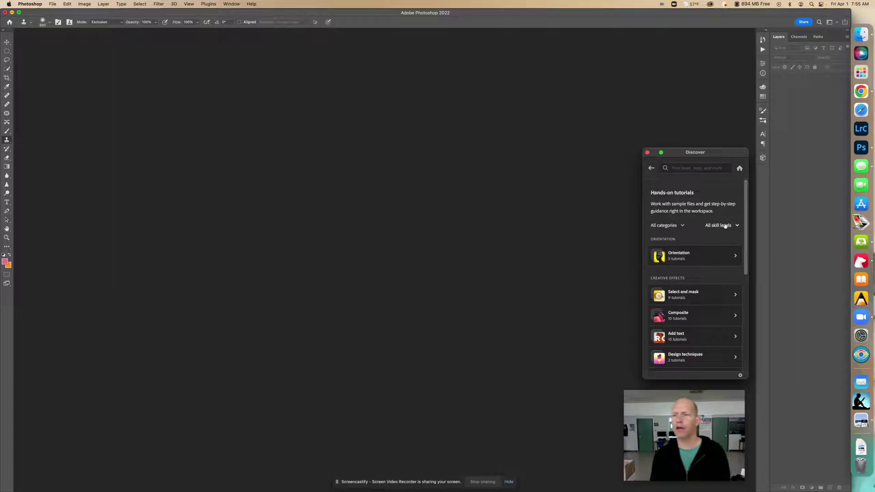
pyautogui.click(725, 226)
pyautogui.click(723, 254)
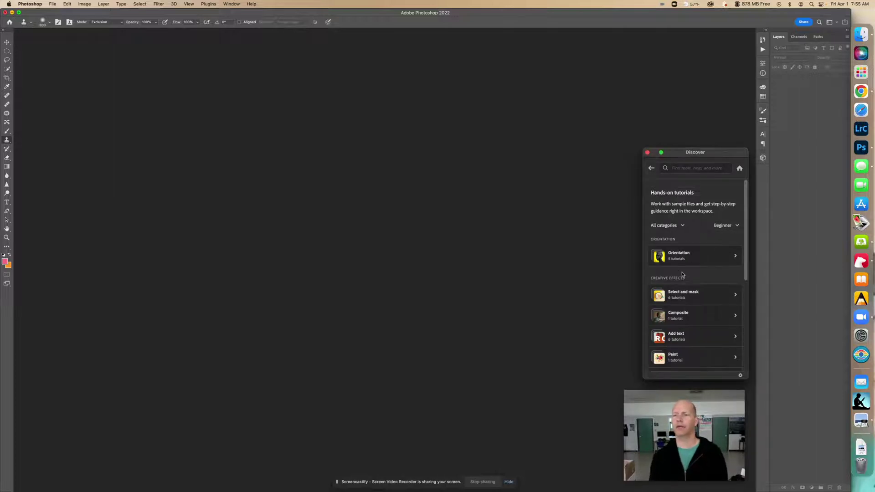
# Open the Add text inside a shape tutorial from the Add text group
pyautogui.scroll(-3, 688, 292)
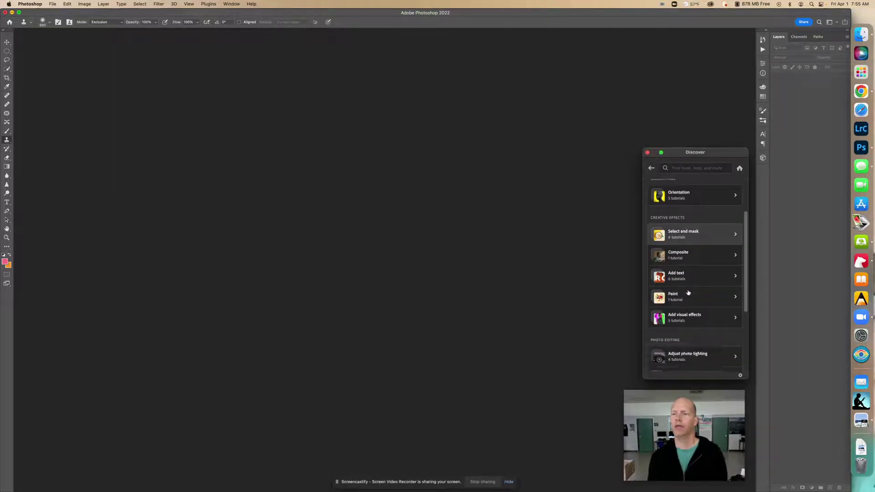
pyautogui.click(688, 280)
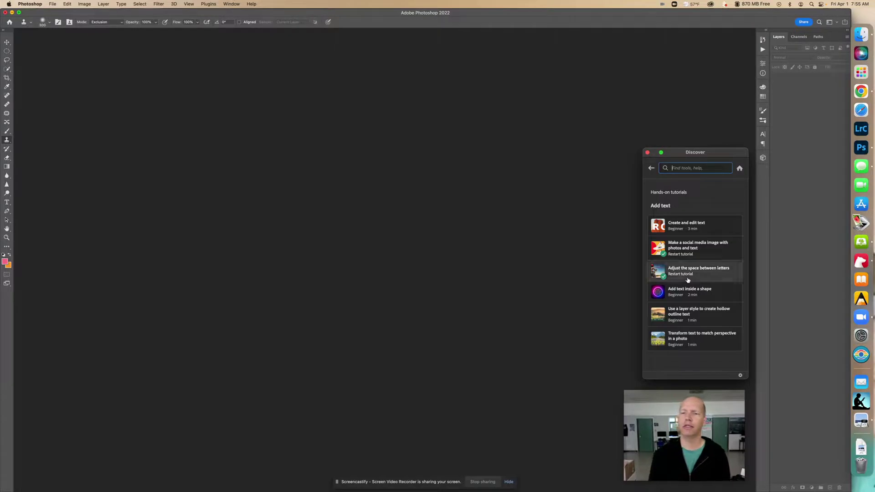
pyautogui.click(720, 294)
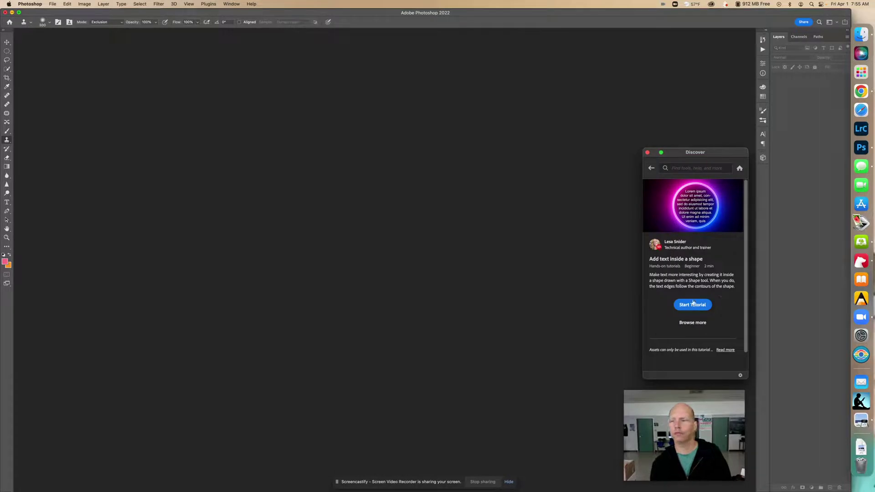
# Start the neon-ring tutorial and select the Ellipse Tool in Shape mode
pyautogui.click(693, 304)
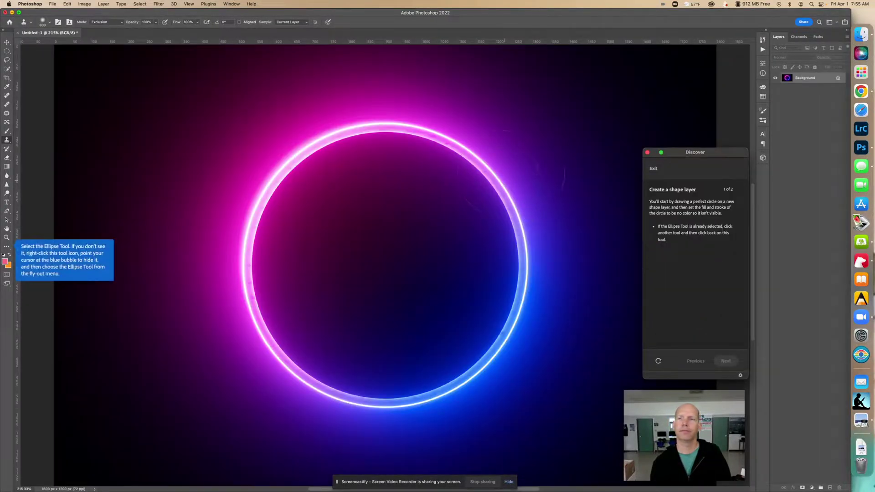
pyautogui.hscroll(3, 532, 172)
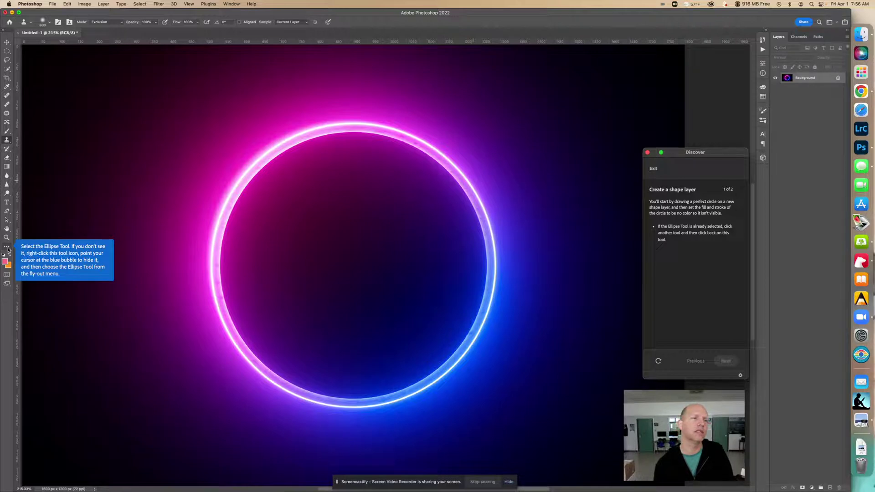
pyautogui.rightClick(8, 249)
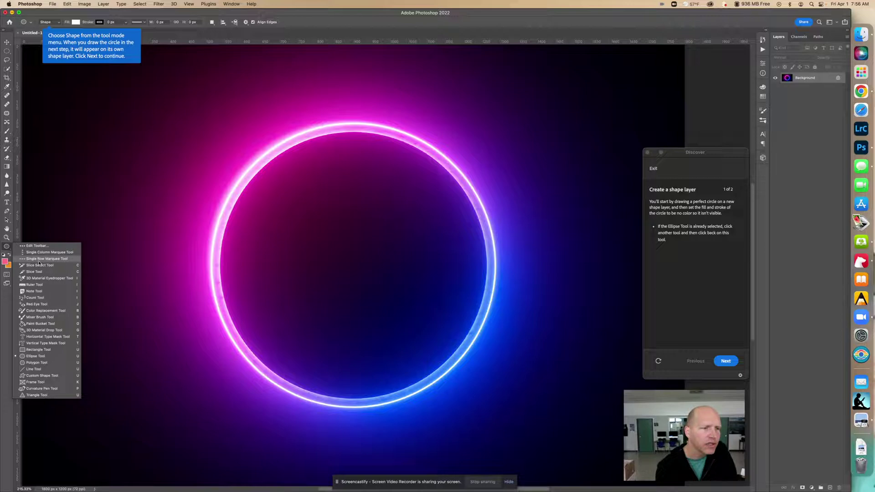
pyautogui.click(50, 356)
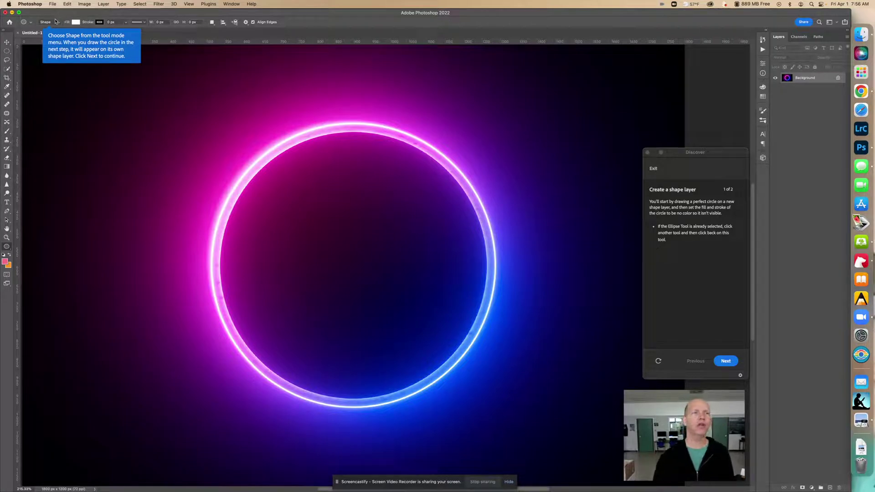
pyautogui.click(56, 23)
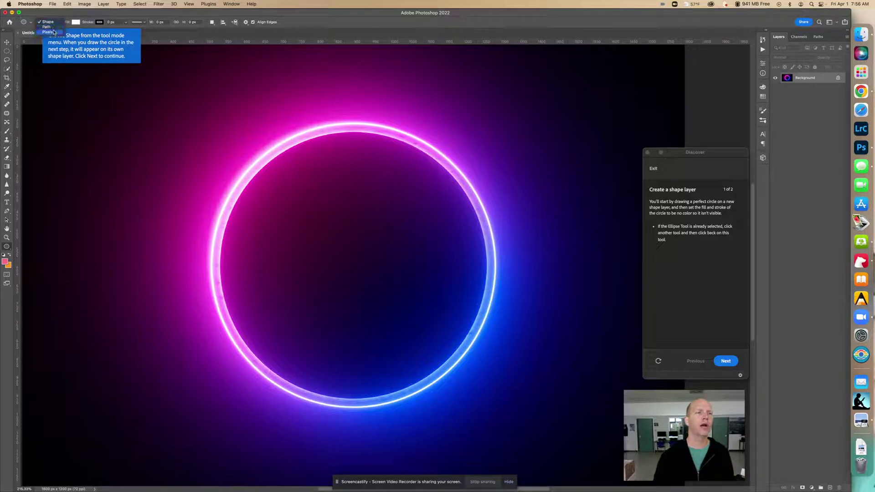
pyautogui.click(55, 22)
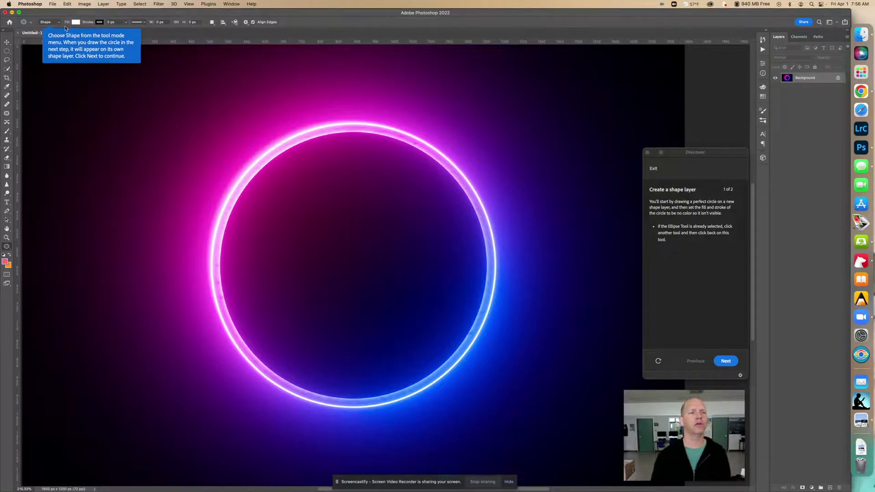
# Draw a white circle on a new Ellipse 1 shape layer, undoing a stray small ellipse
pyautogui.click(724, 362)
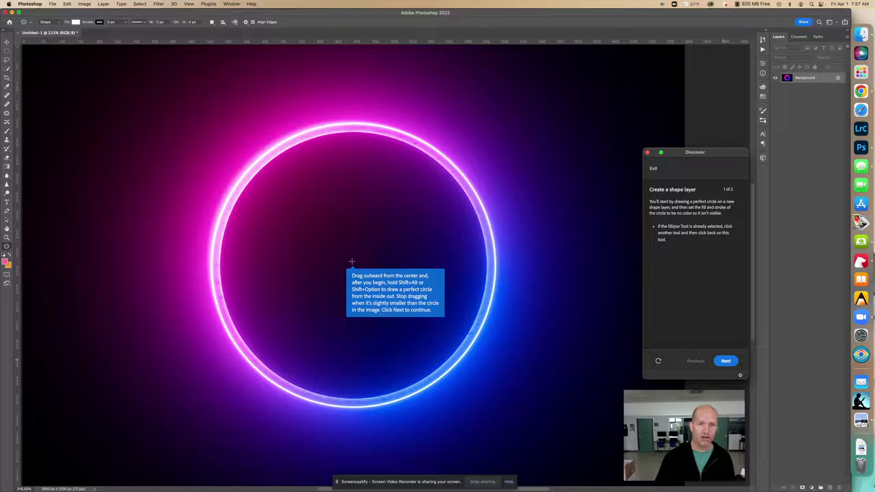
pyautogui.moveTo(352, 261)
pyautogui.mouseDown()
pyautogui.moveTo(293, 176)
pyautogui.moveTo(243, 124)
pyautogui.moveTo(136, 54)
pyautogui.mouseUp()
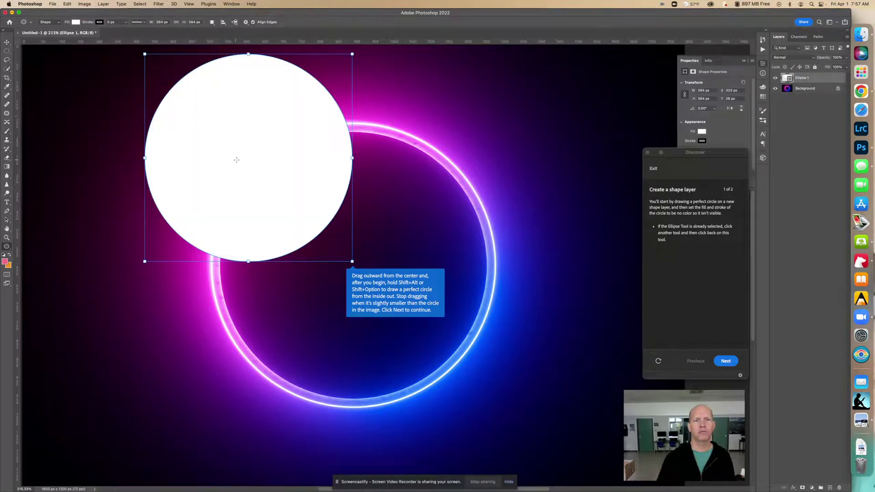
pyautogui.moveTo(236, 160); pyautogui.dragTo(267, 181)
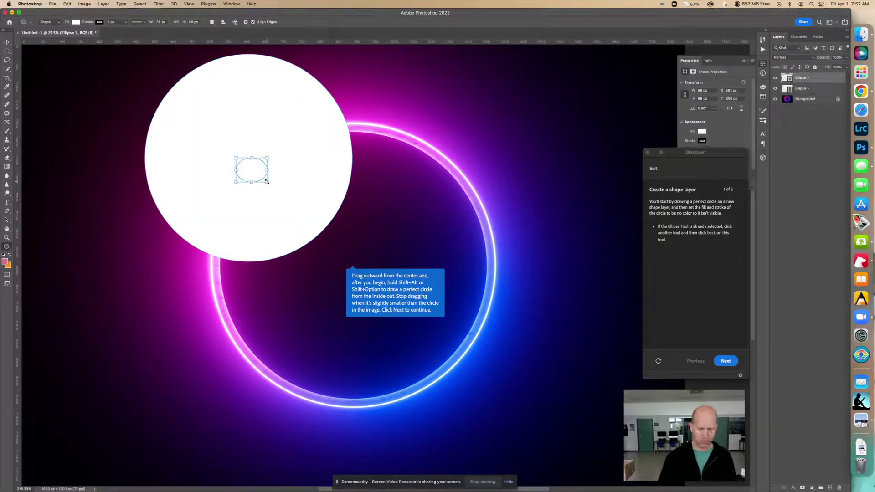
pyautogui.press('super+z')
# Centre the circle in the neon ring and enlarge it to sit just inside the ring
pyautogui.press('v')
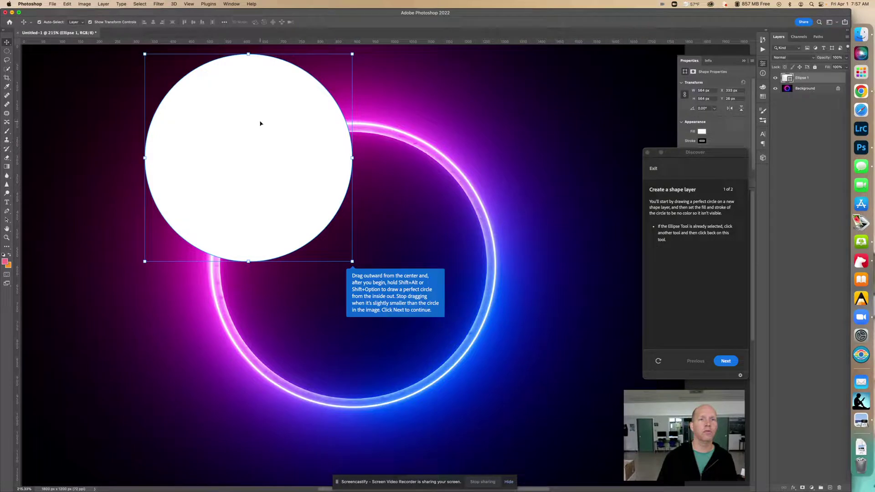
pyautogui.moveTo(260, 123); pyautogui.dragTo(366, 204)
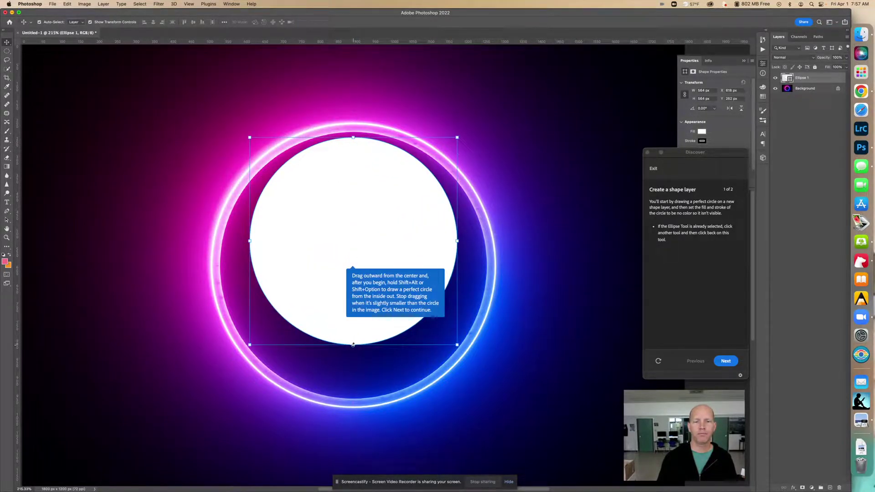
pyautogui.moveTo(353, 345); pyautogui.dragTo(353, 396)
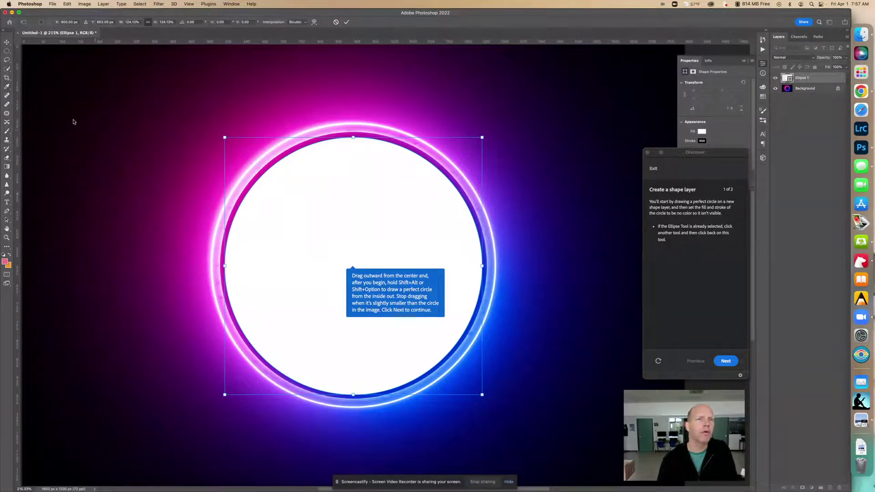
pyautogui.click(7, 42)
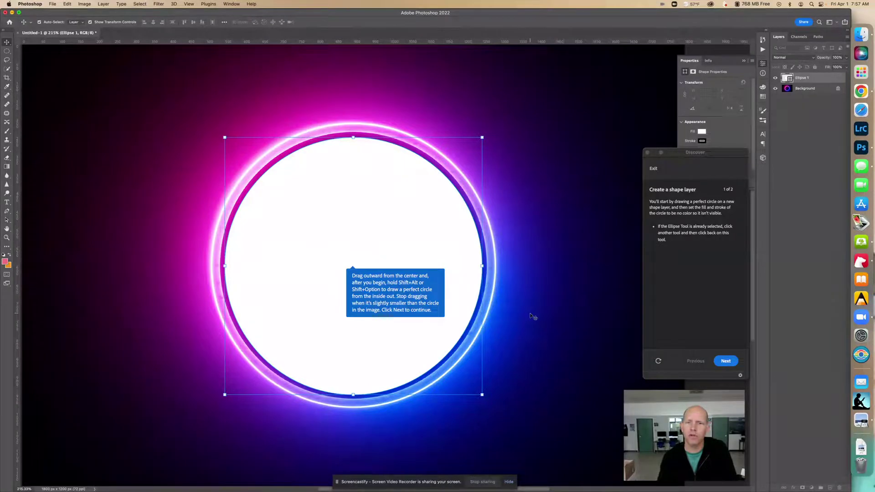
pyautogui.click(725, 361)
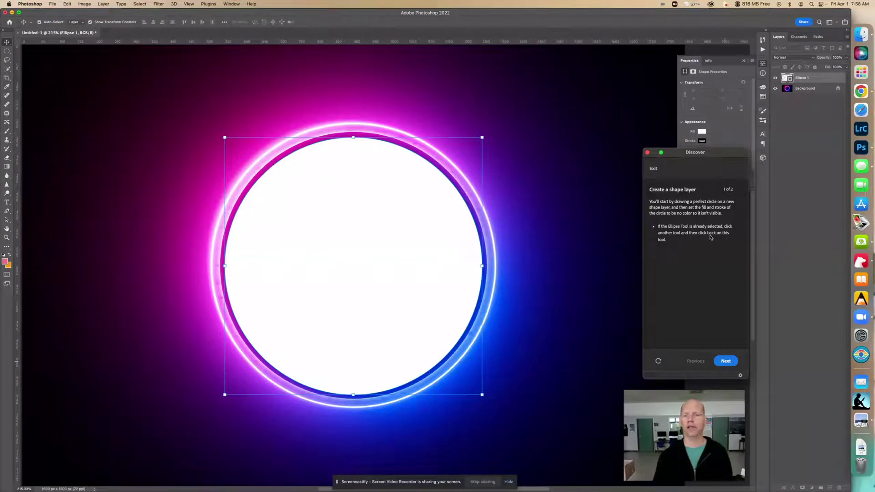
pyautogui.click(726, 361)
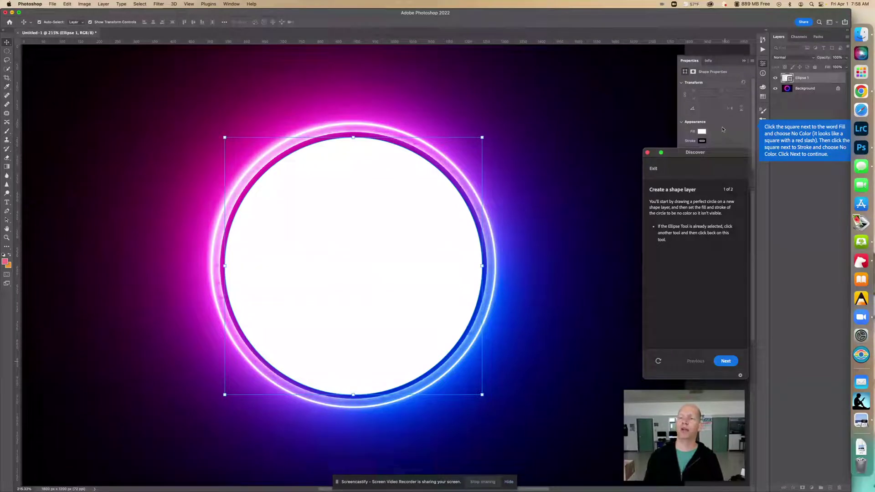
# Set the circle's fill to No Color in the Properties panel
pyautogui.click(701, 131)
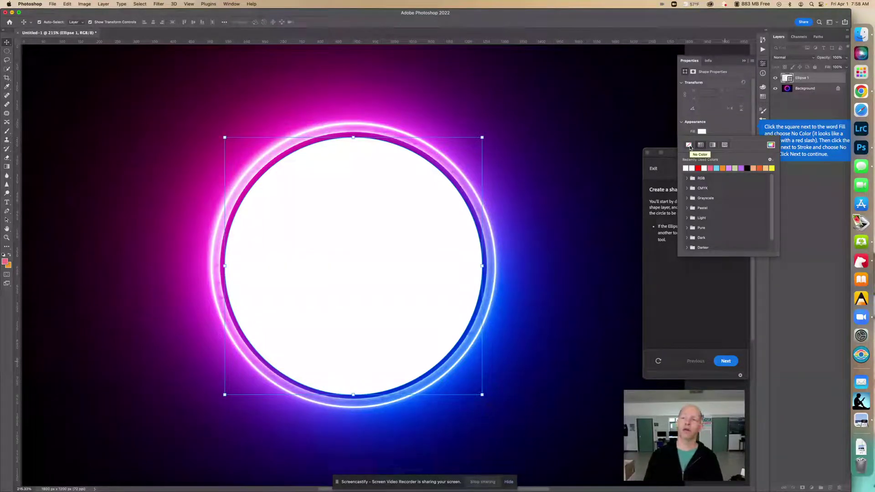
pyautogui.click(689, 145)
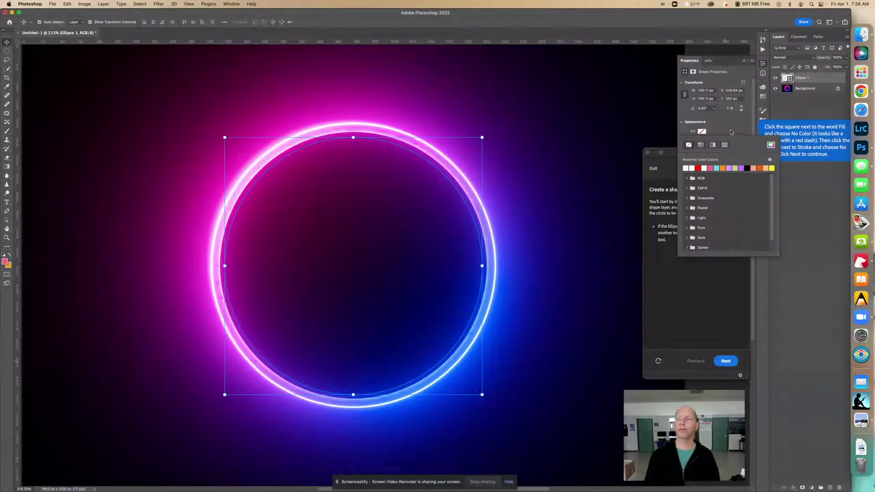
pyautogui.click(731, 131)
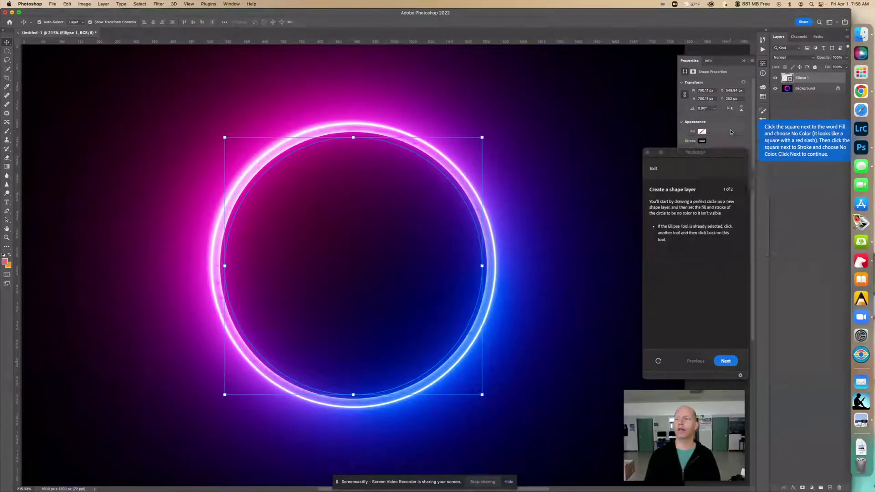
# After trying red and white, set the circle's stroke to No Color
pyautogui.click(703, 142)
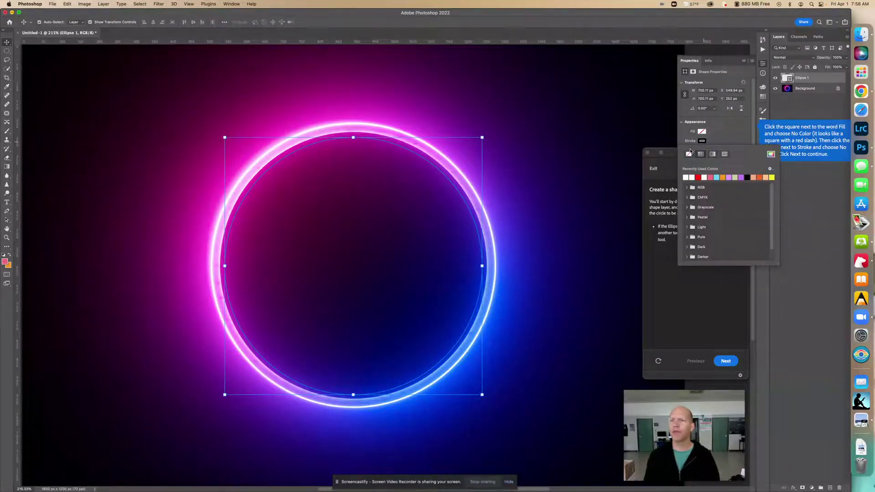
pyautogui.click(689, 155)
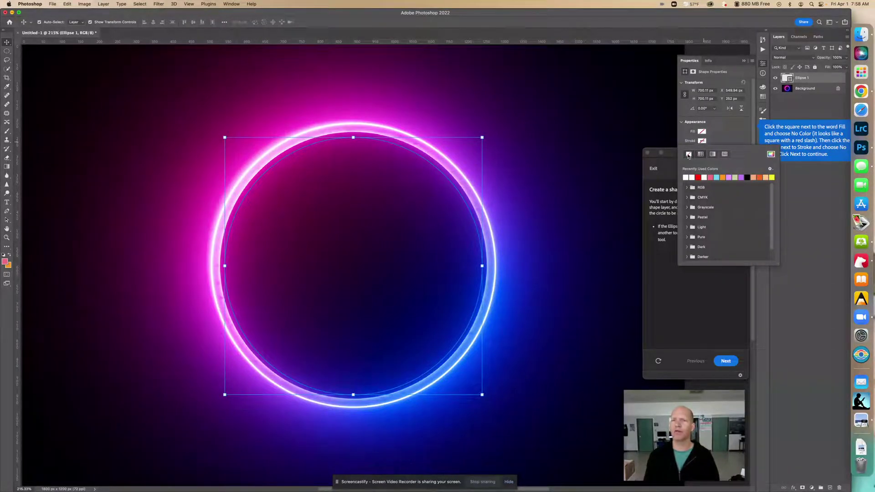
pyautogui.click(699, 176)
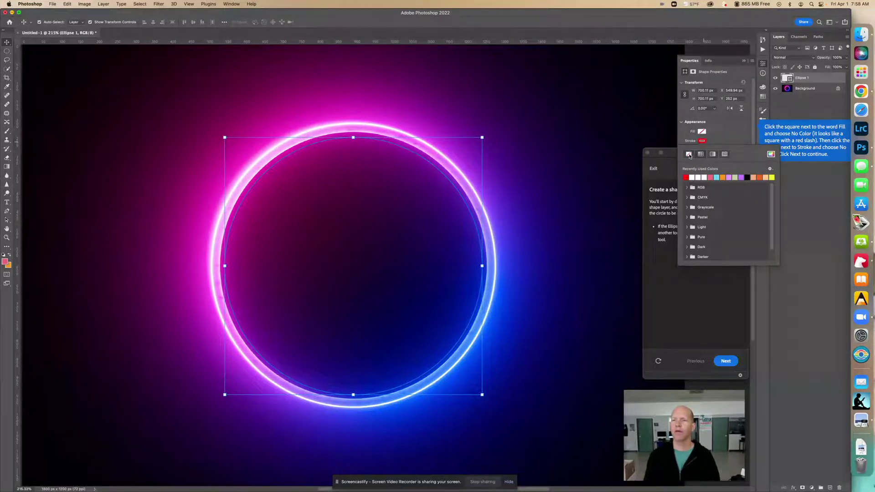
pyautogui.click(691, 177)
pyautogui.click(689, 155)
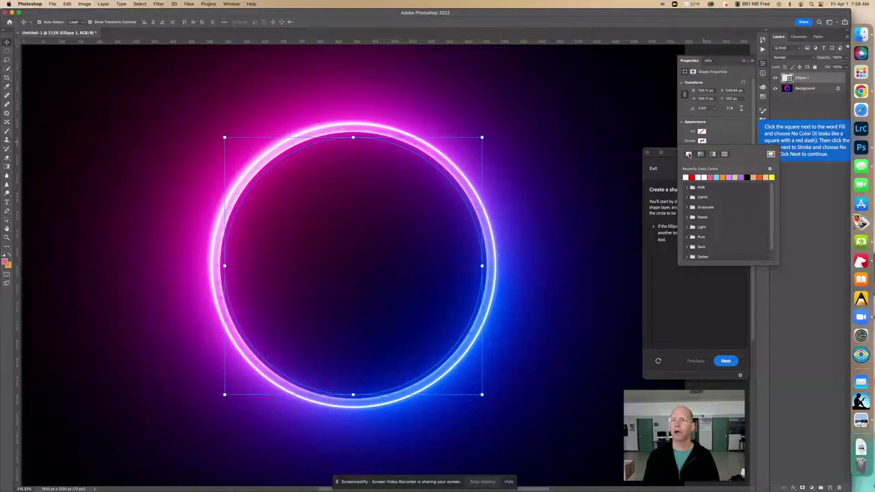
pyautogui.click(716, 140)
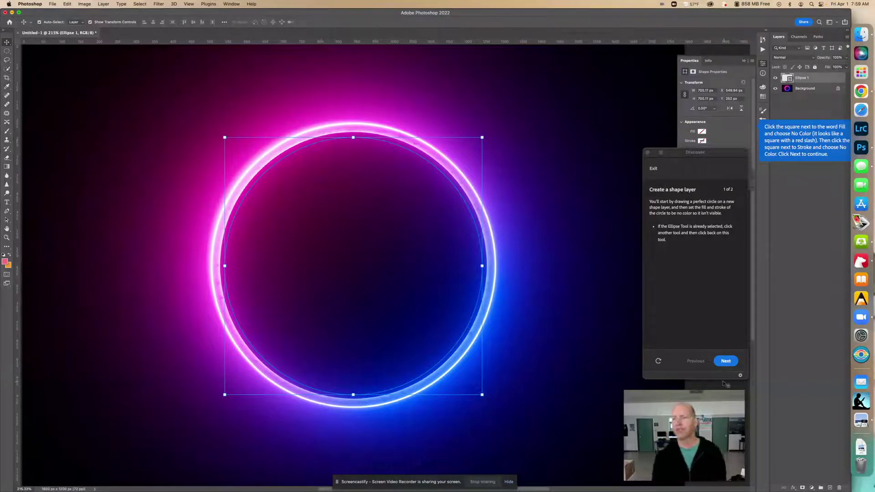
pyautogui.click(727, 363)
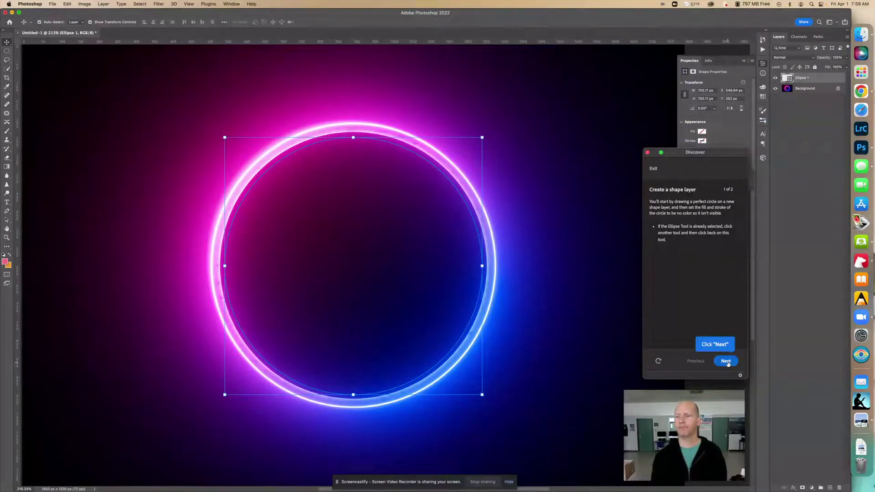
# Select the Horizontal Type Tool and set the font family to DIN Condensed Bold
pyautogui.click(726, 361)
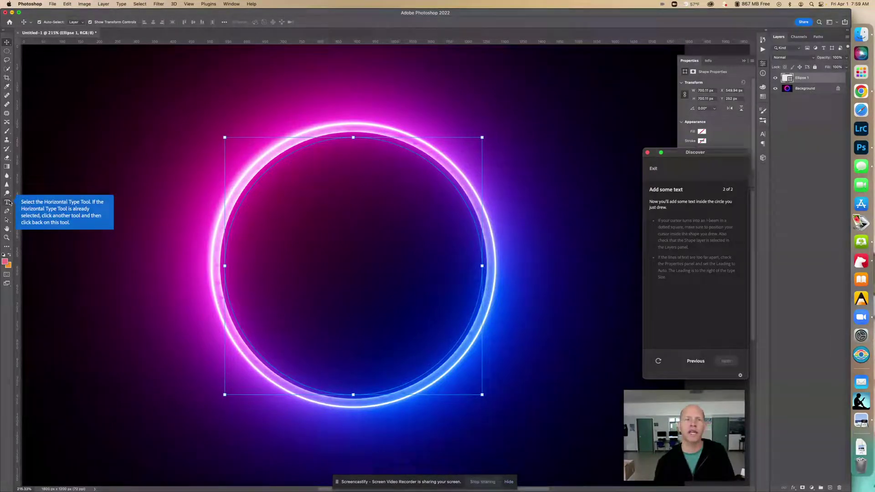
pyautogui.moveTo(9, 202); pyautogui.dragTo(43, 200)
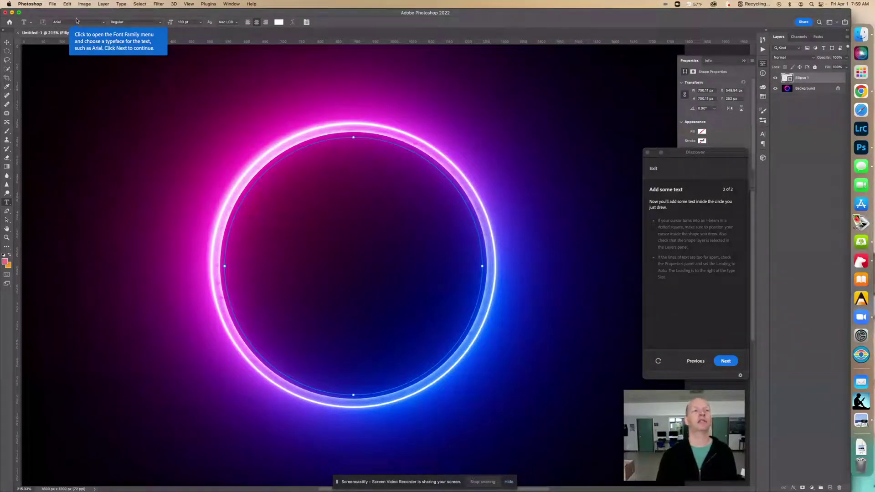
pyautogui.click(104, 23)
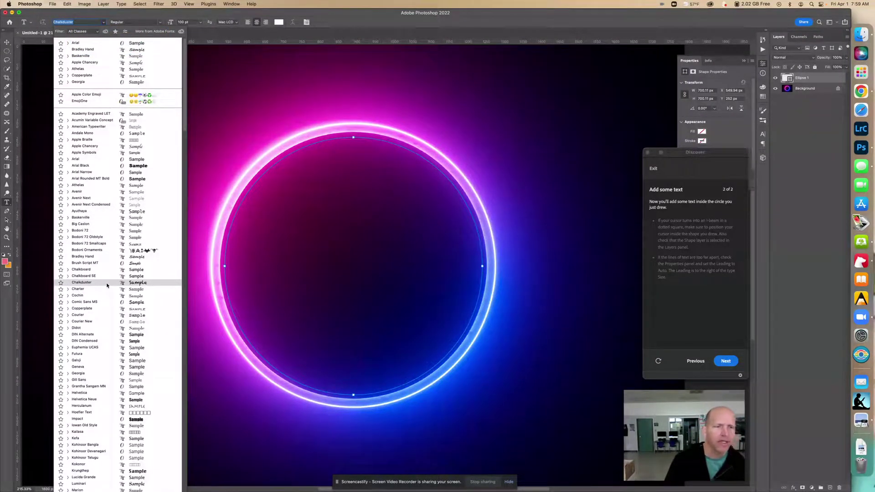
pyautogui.click(140, 343)
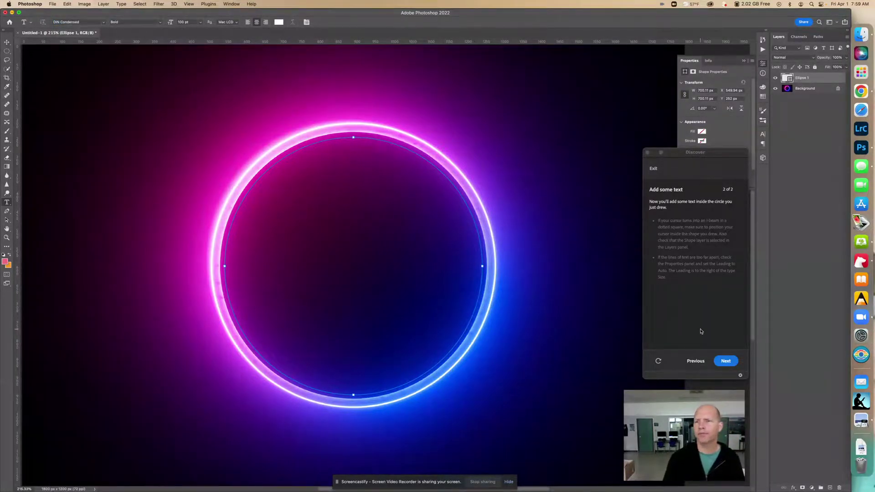
# Choose 60 pt from the options bar font size list
pyautogui.click(725, 361)
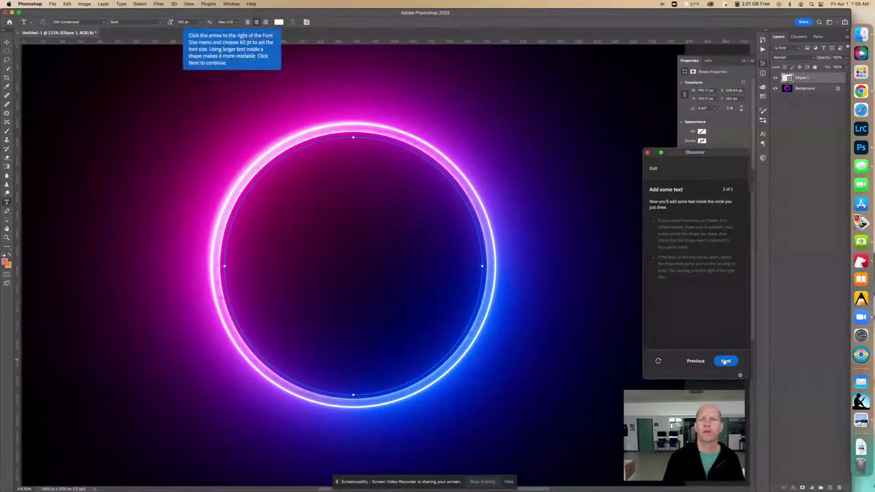
pyautogui.click(200, 23)
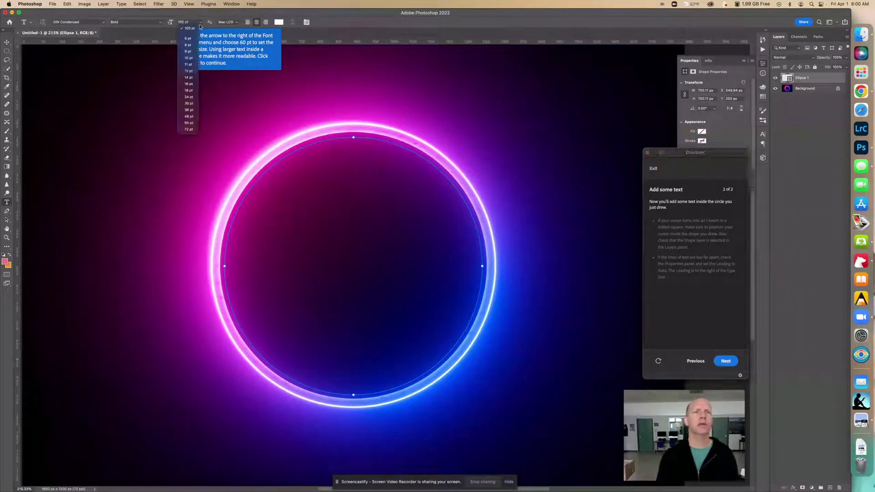
pyautogui.click(189, 123)
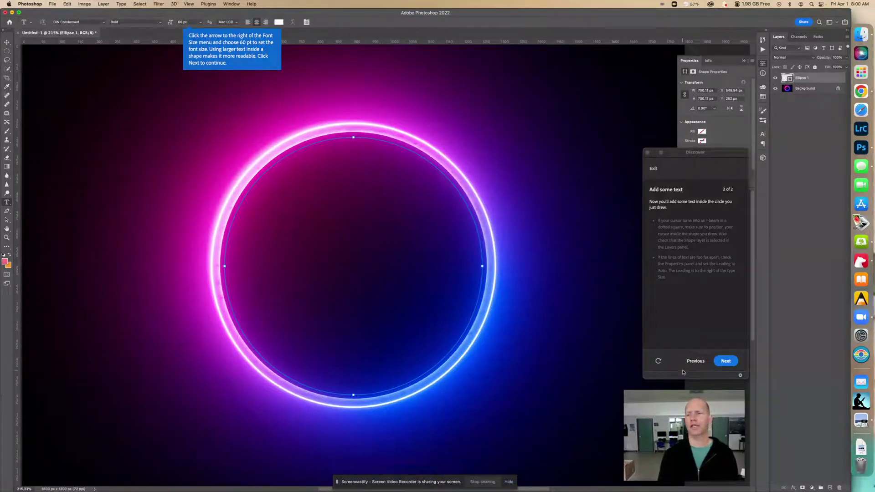
pyautogui.click(733, 364)
pyautogui.click(726, 362)
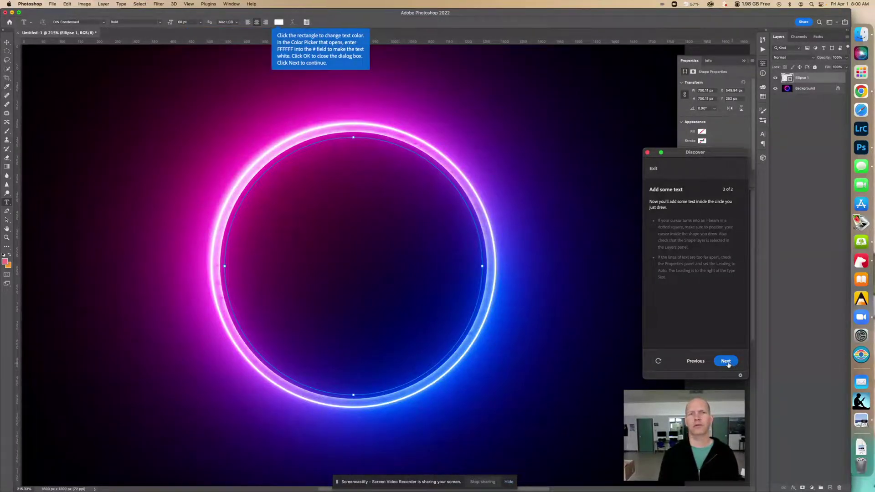
# Enter hex ffffff in the Color Picker to make the text colour white
pyautogui.click(279, 22)
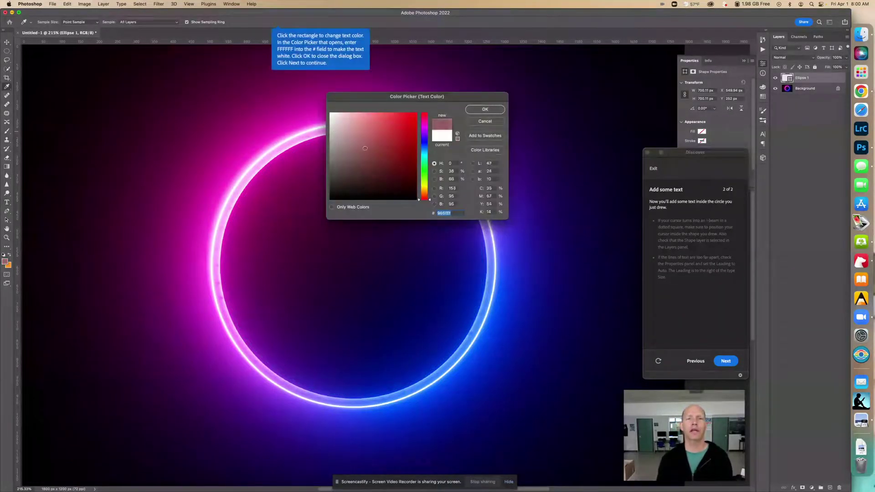
pyautogui.write('ffffff')
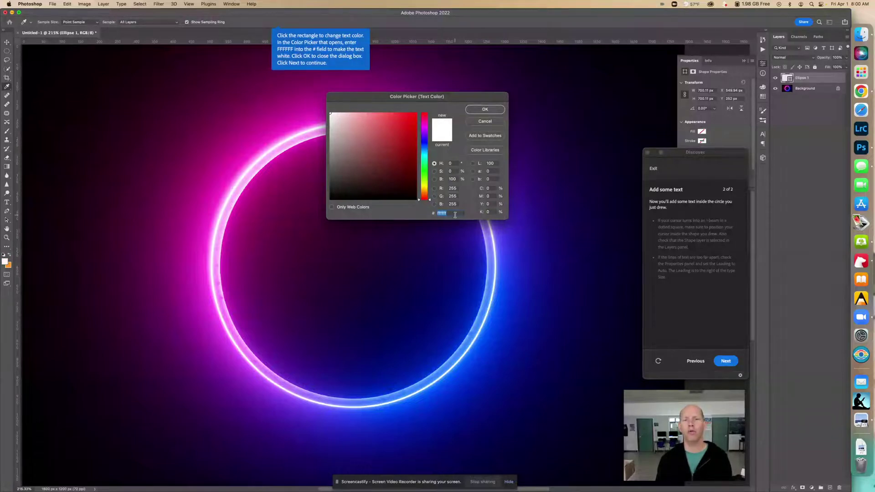
pyautogui.write('fffff')
pyautogui.press('BackSpace')
pyautogui.press('BackSpace')
pyautogui.press('BackSpace')
pyautogui.press('BackSpace')
pyautogui.press('BackSpace')
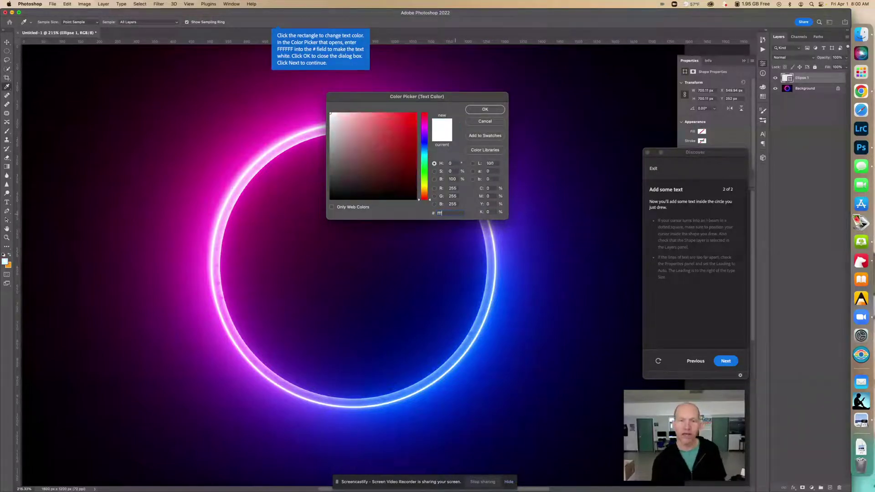
pyautogui.write('fffff')
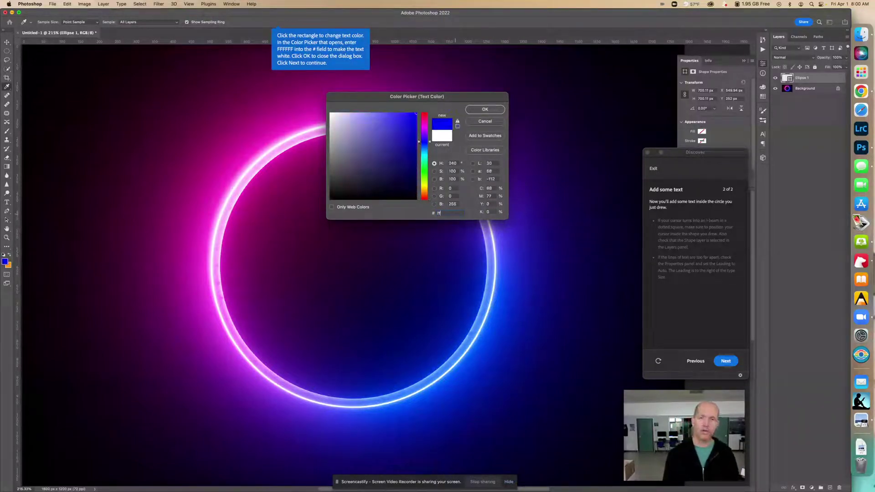
pyautogui.write('f')
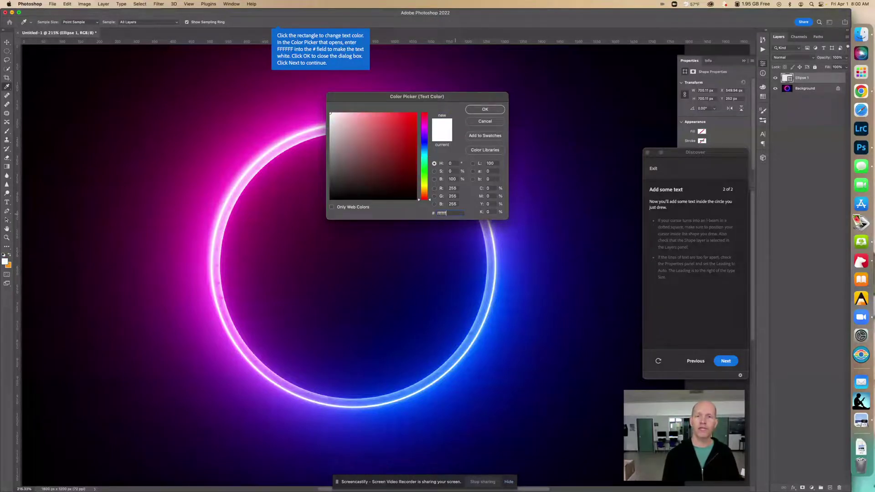
pyautogui.press('Tab')
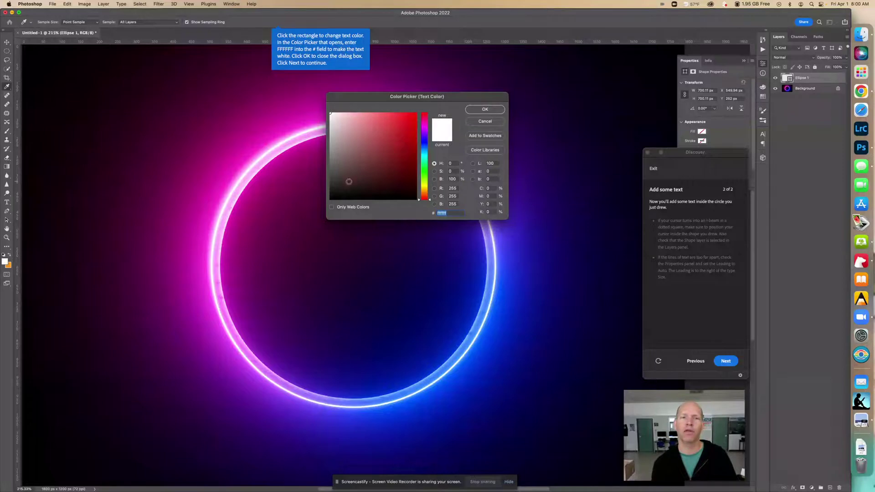
pyautogui.moveTo(336, 191)
pyautogui.mouseDown()
pyautogui.moveTo(325, 203)
pyautogui.moveTo(315, 98)
pyautogui.mouseUp()
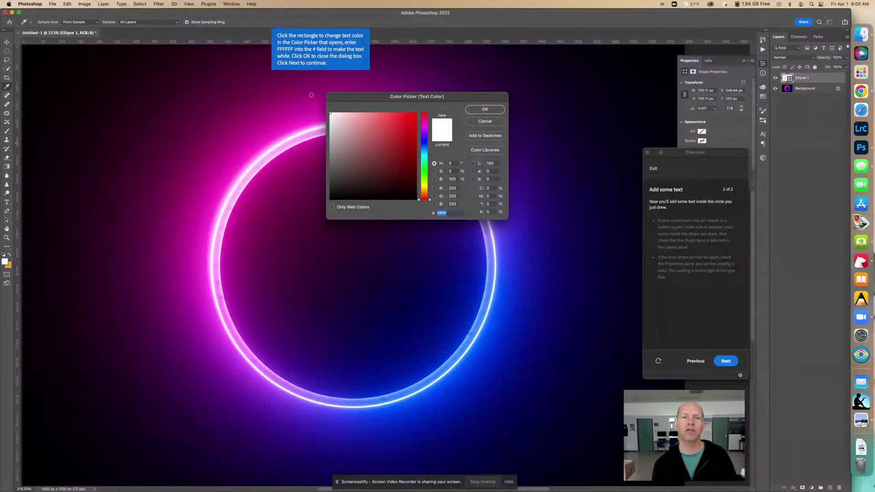
pyautogui.click(484, 109)
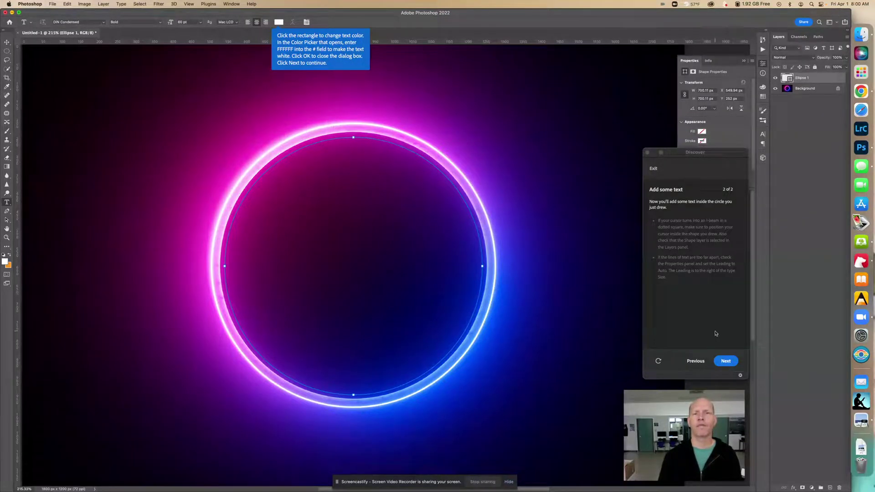
# Add a Lorem ipsum placeholder paragraph inside the circle and commit it
pyautogui.click(725, 362)
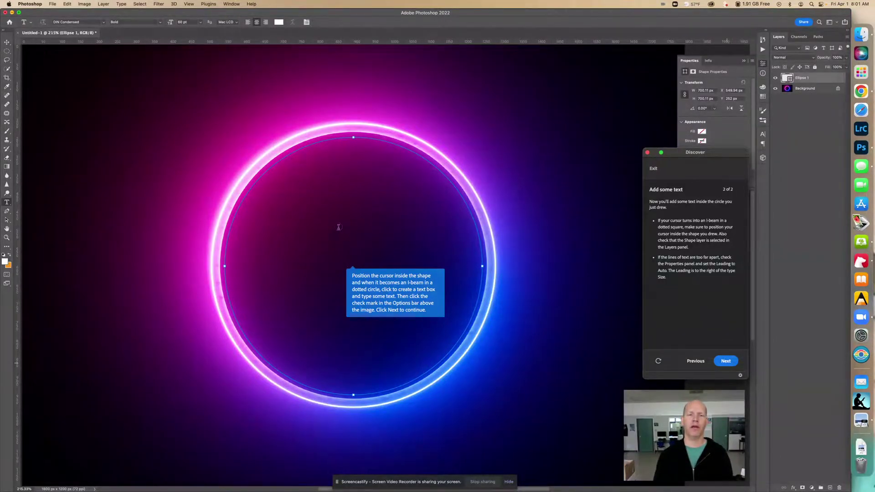
pyautogui.click(352, 261)
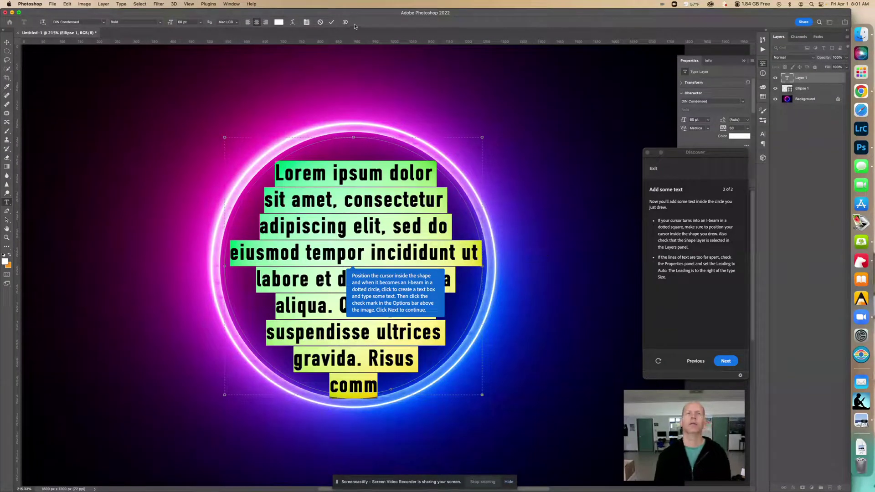
pyautogui.click(331, 22)
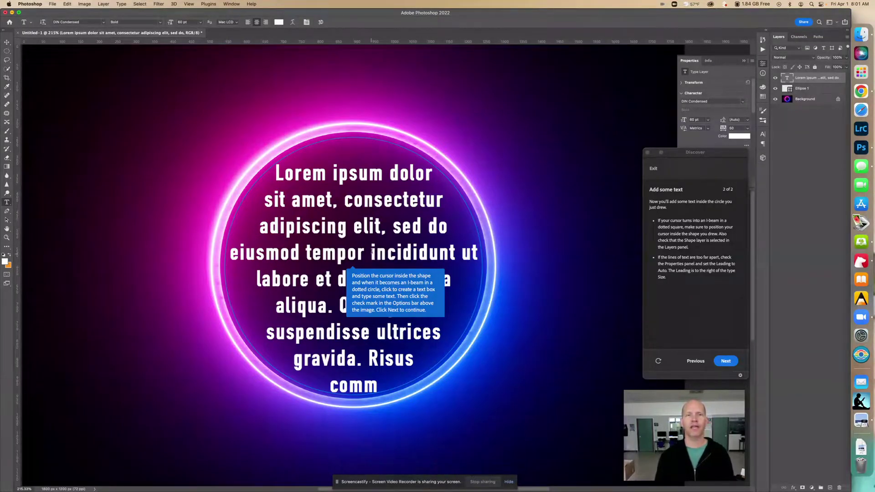
pyautogui.click(725, 364)
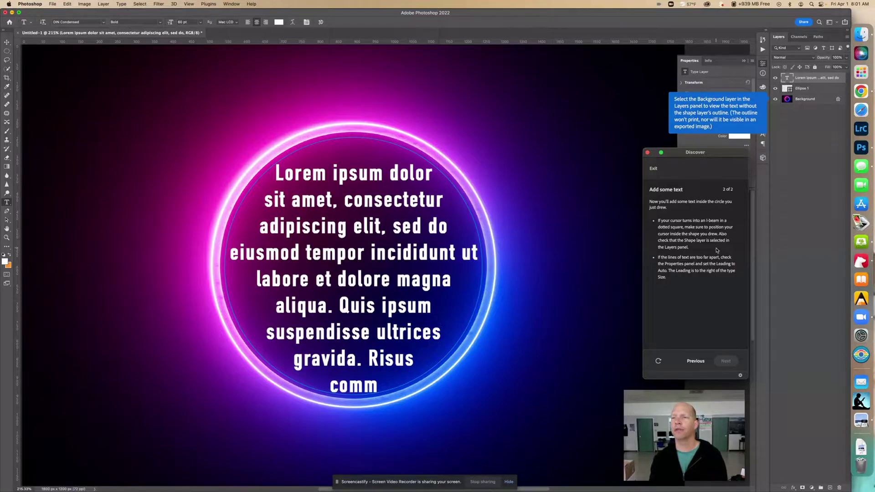
# Toggle the Background and paragraph layers' visibility to compare, then select the Background layer
pyautogui.click(775, 99)
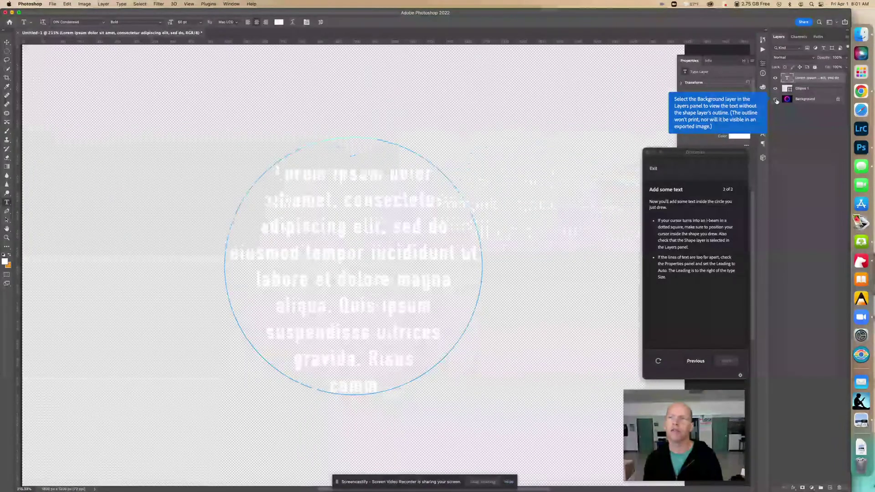
pyautogui.click(776, 100)
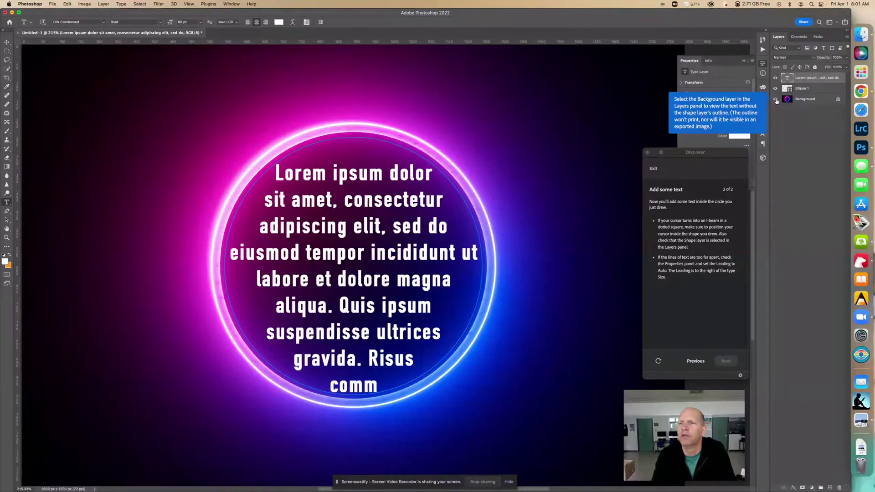
pyautogui.click(776, 99)
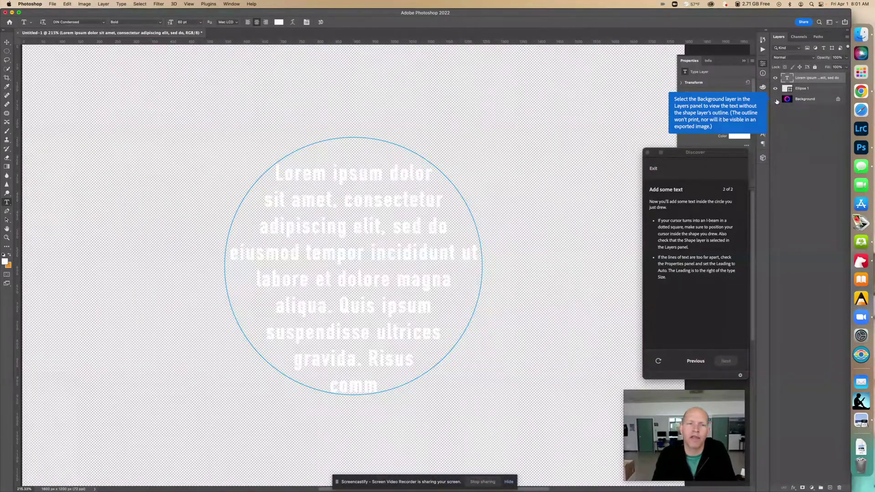
pyautogui.click(776, 100)
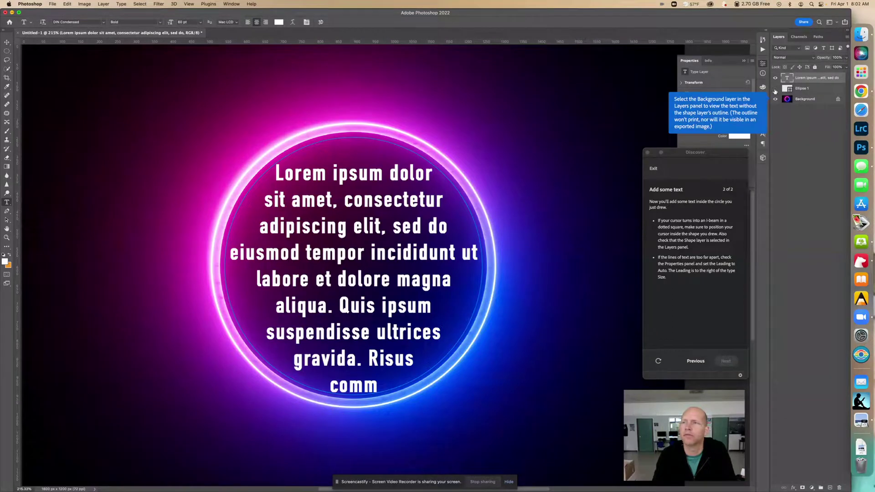
pyautogui.click(775, 79)
pyautogui.click(775, 78)
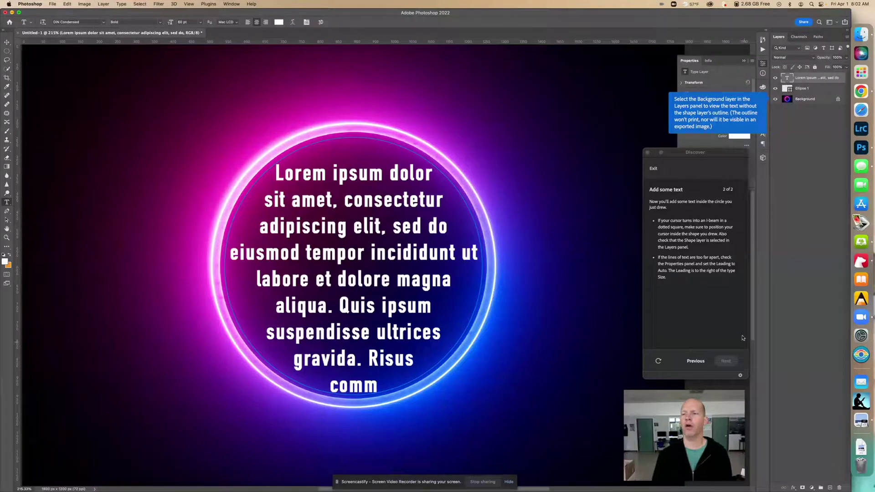
pyautogui.click(775, 99)
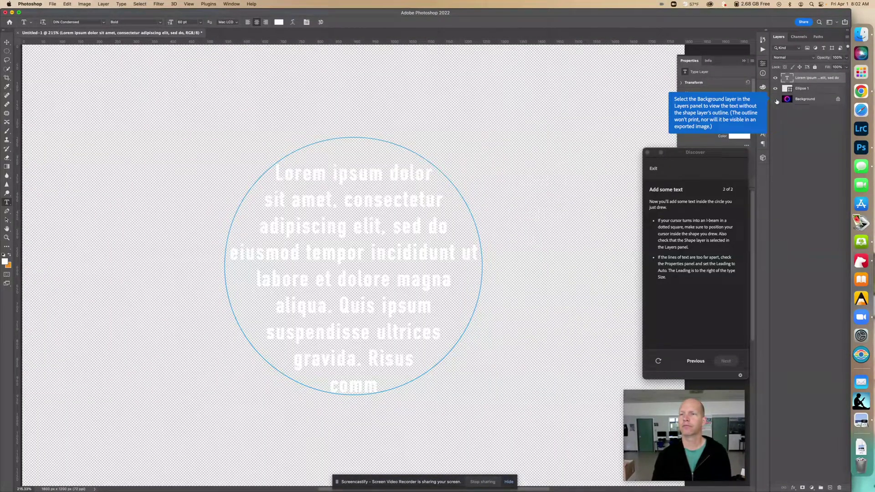
pyautogui.click(776, 100)
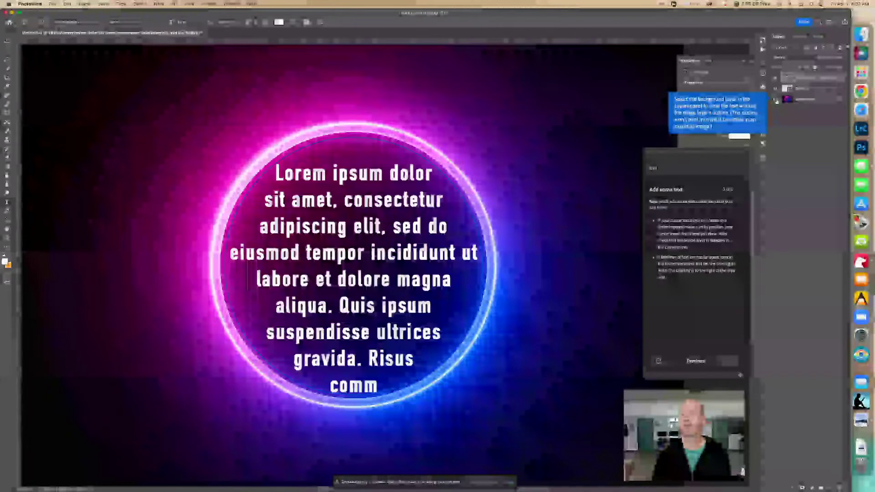
pyautogui.click(789, 101)
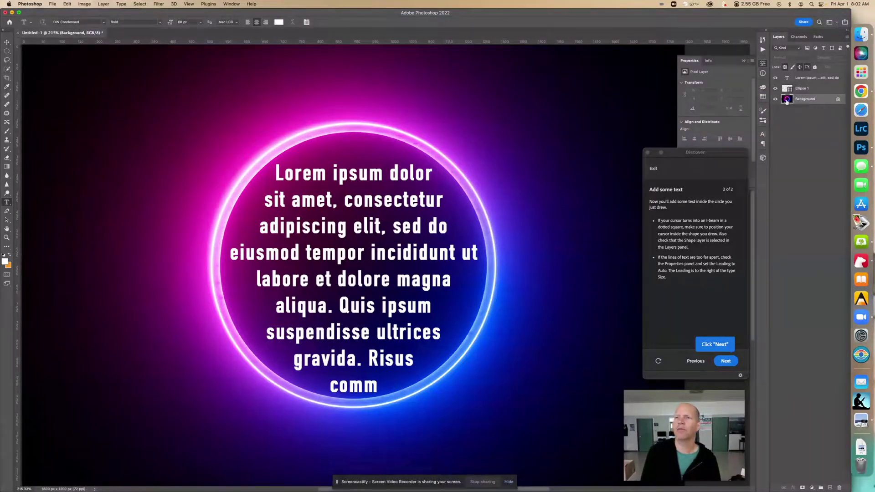
# Finish the tutorial, then hide and reshow the neon Background layer
pyautogui.click(725, 360)
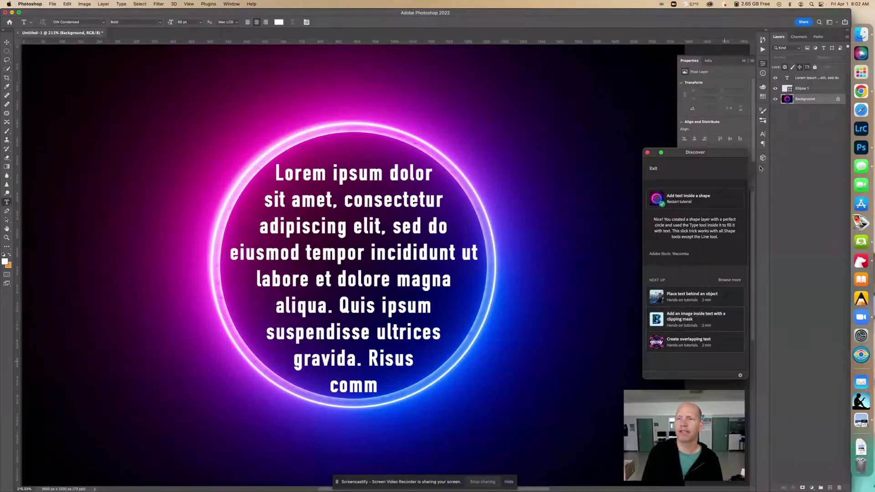
pyautogui.click(775, 98)
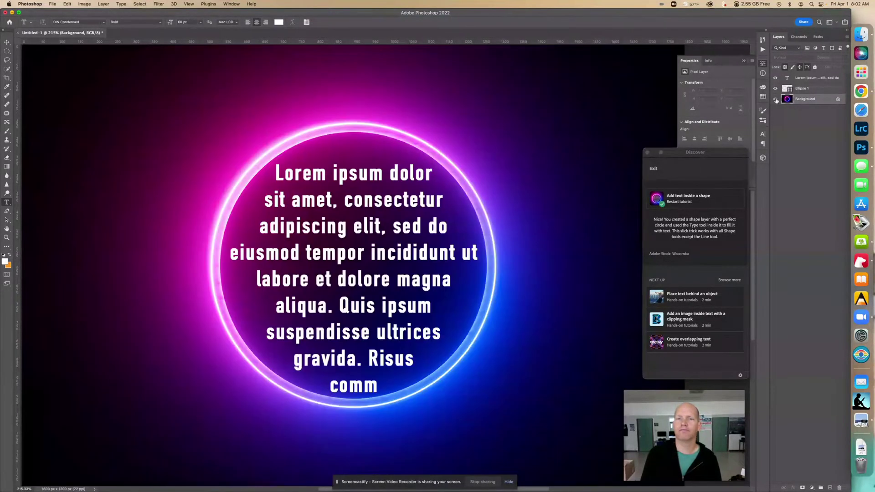
pyautogui.click(775, 98)
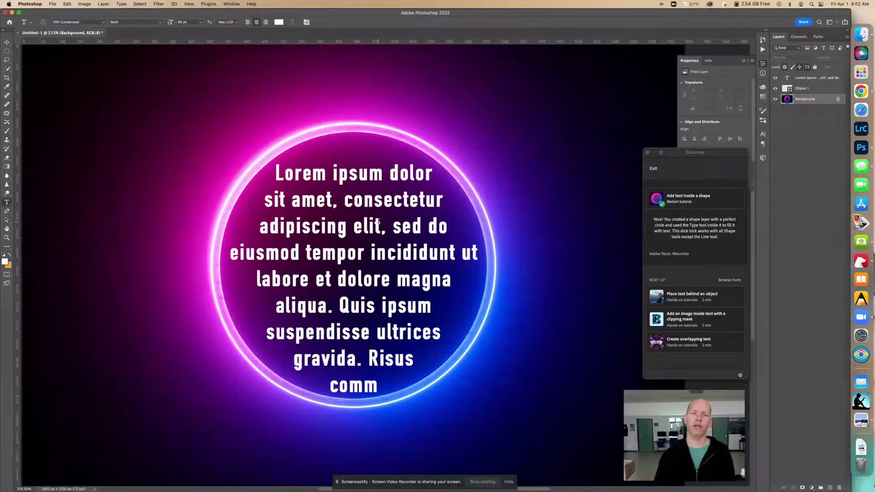
pyautogui.click(378, 221)
# Replace the placeholder with 'A circle is round and not square…' through mathematicians celebrating pie day
pyautogui.doubleClick(378, 221)
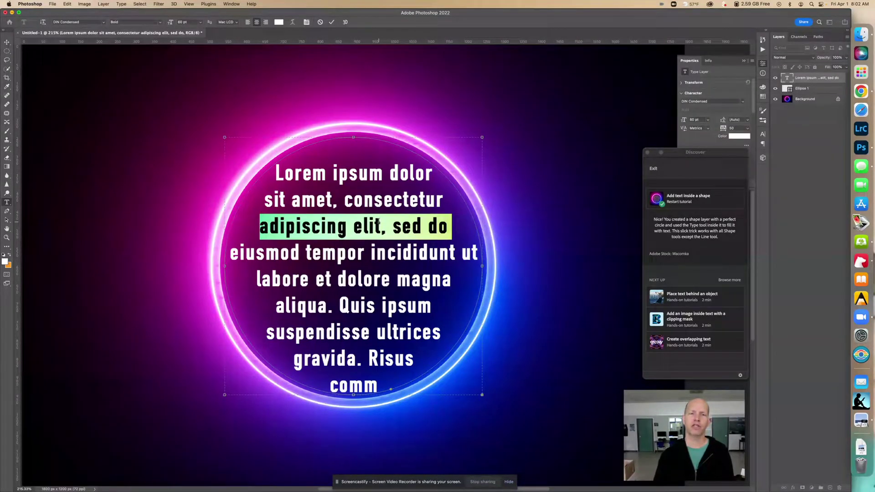
pyautogui.click(378, 222)
pyautogui.moveTo(379, 391); pyautogui.dragTo(272, 163)
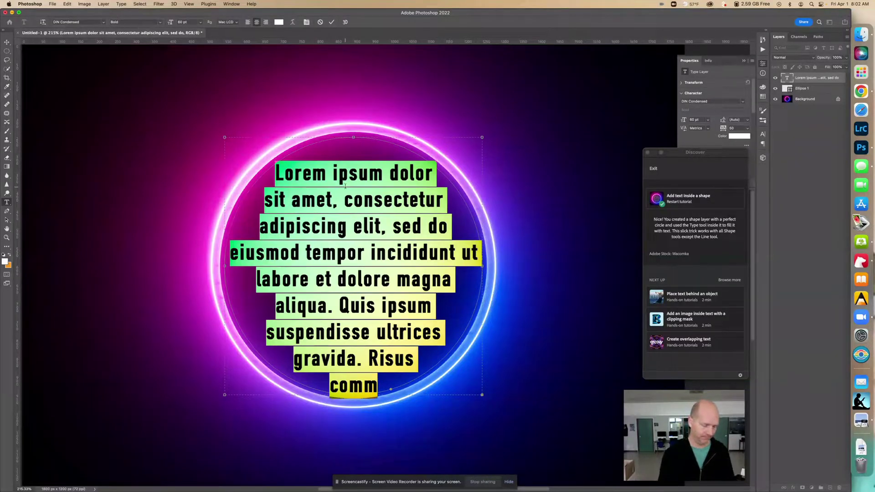
pyautogui.write('A')
pyautogui.press('Return')
pyautogui.write('circl')
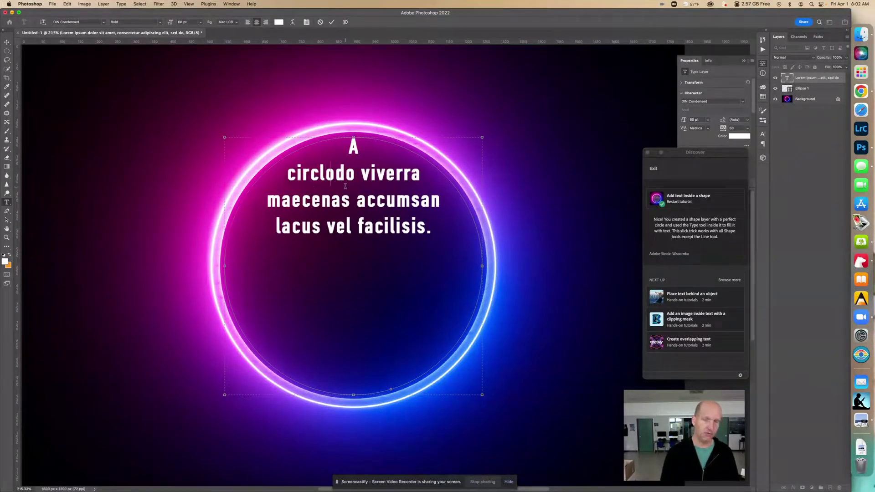
pyautogui.write('e')
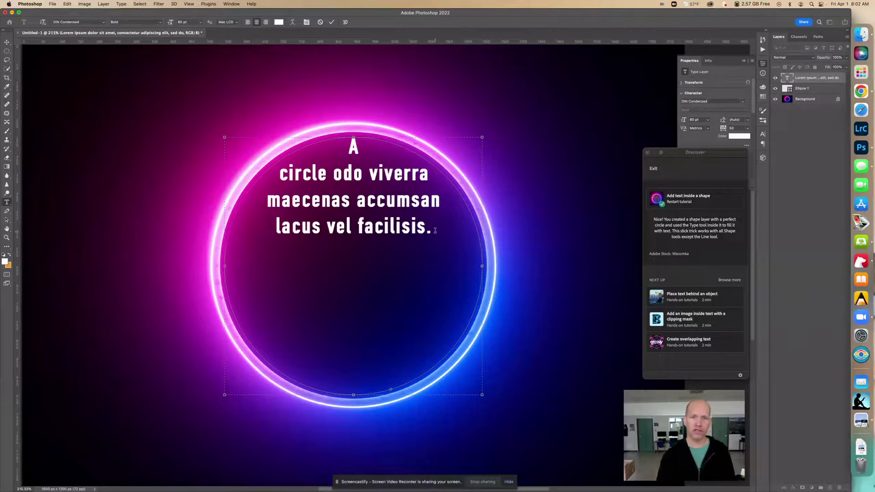
pyautogui.moveTo(437, 233); pyautogui.dragTo(300, 142)
pyautogui.write('A')
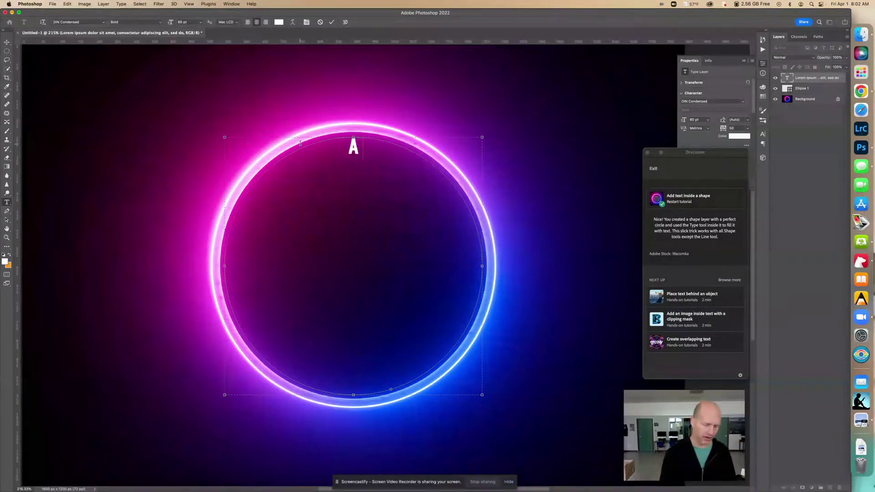
pyautogui.write(' circle')
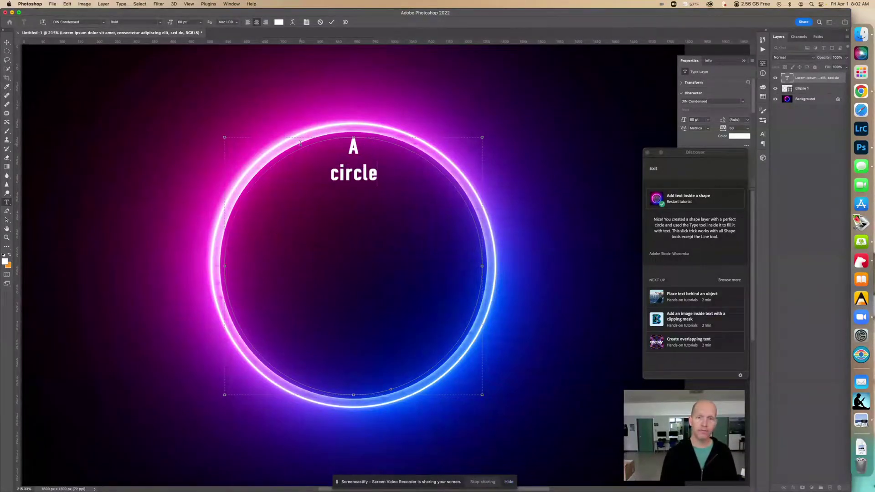
pyautogui.write(' is round')
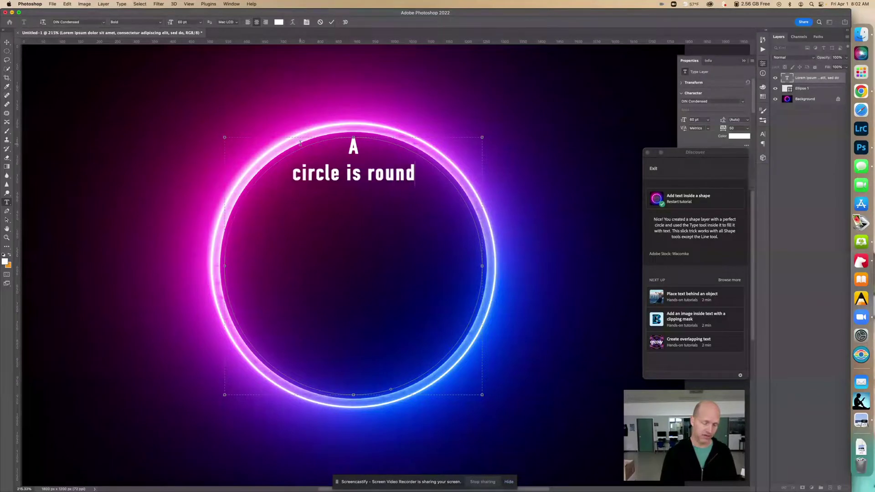
pyautogui.write(' and not')
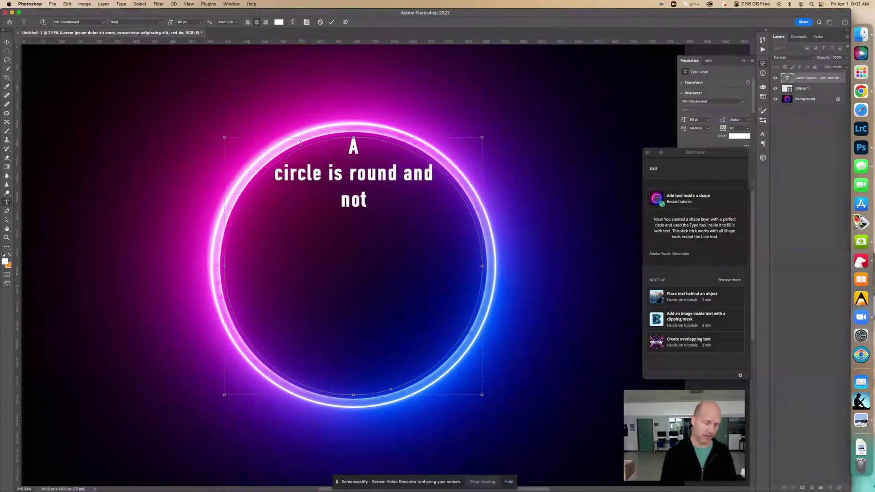
pyautogui.write(' square')
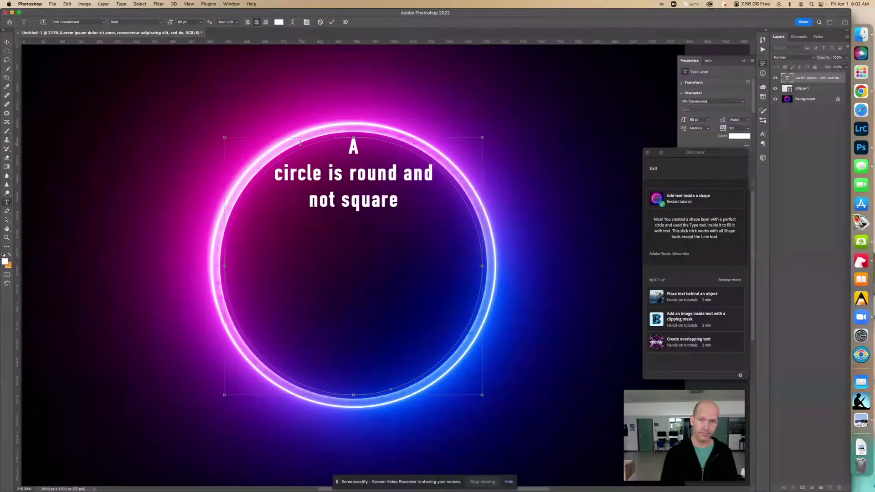
pyautogui.write('. It is ')
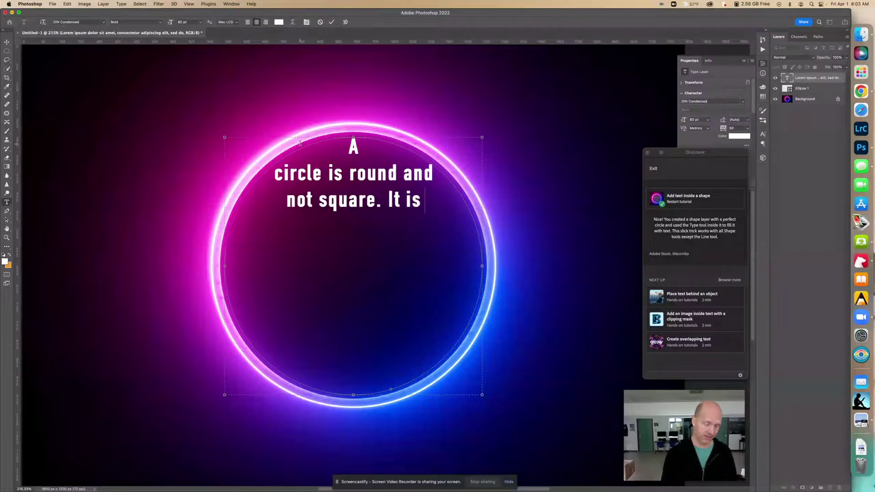
pyautogui.write('a geometri')
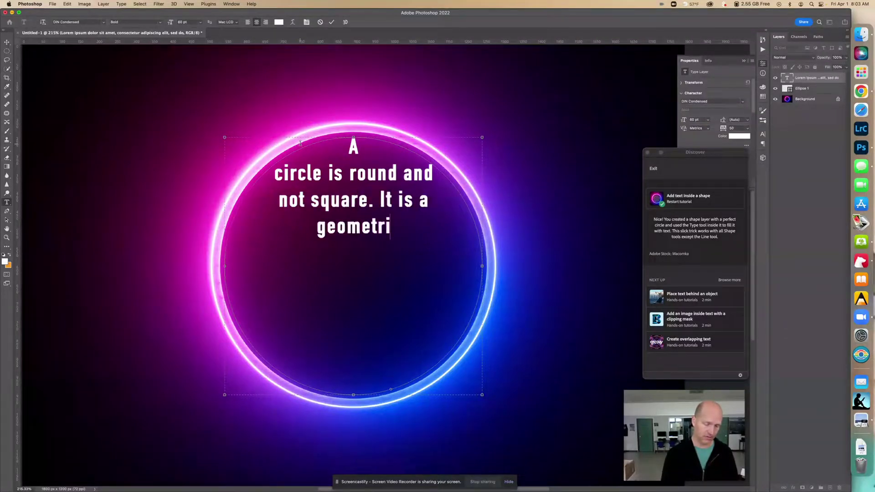
pyautogui.write('c shape.')
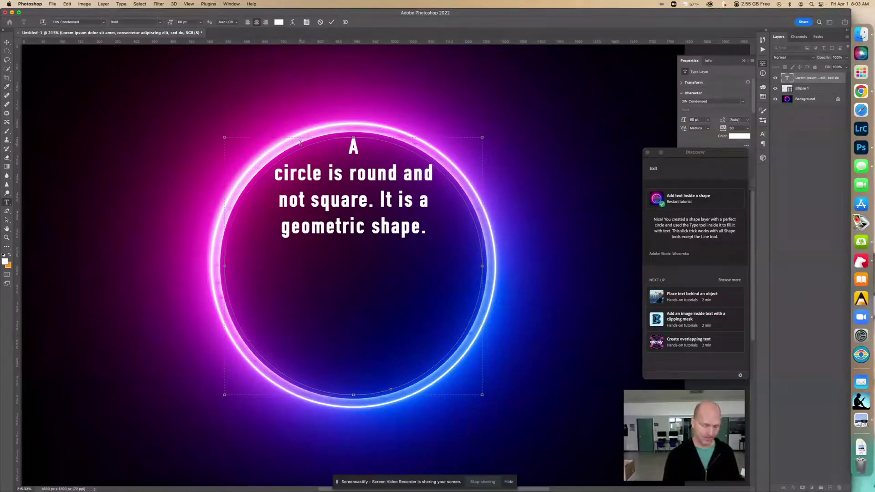
pyautogui.write('Round and ro')
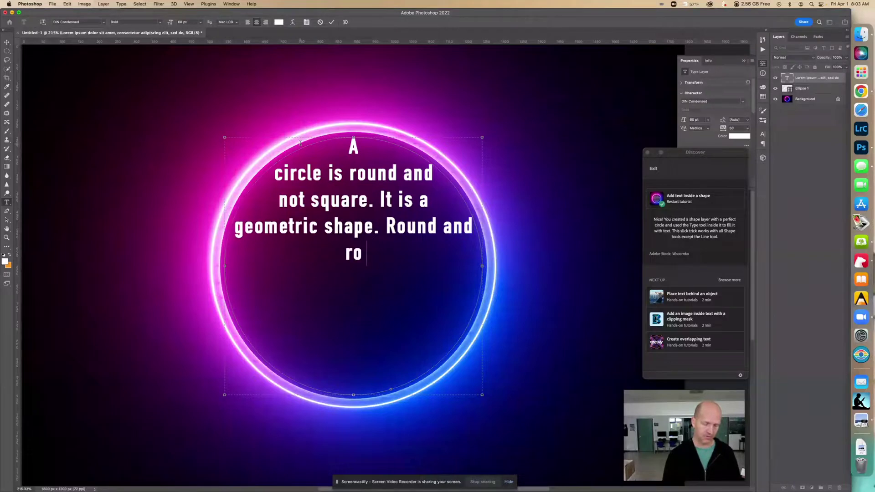
pyautogui.write('und it')
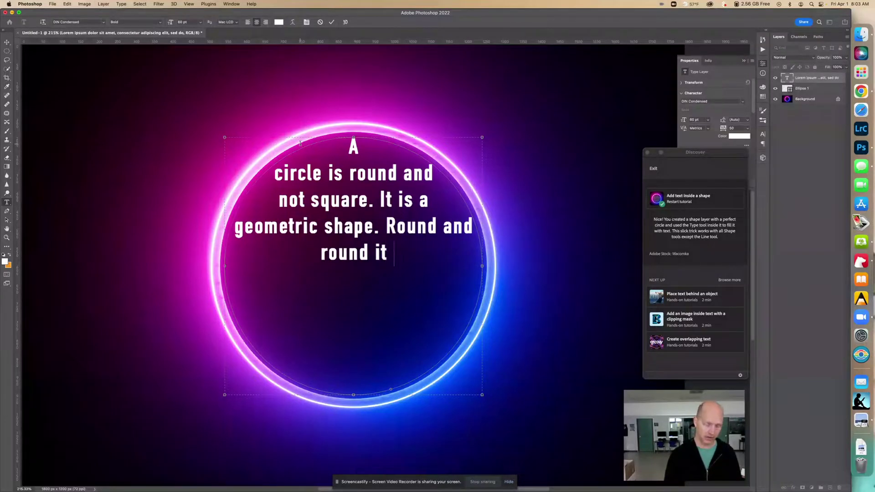
pyautogui.write(' goes wit')
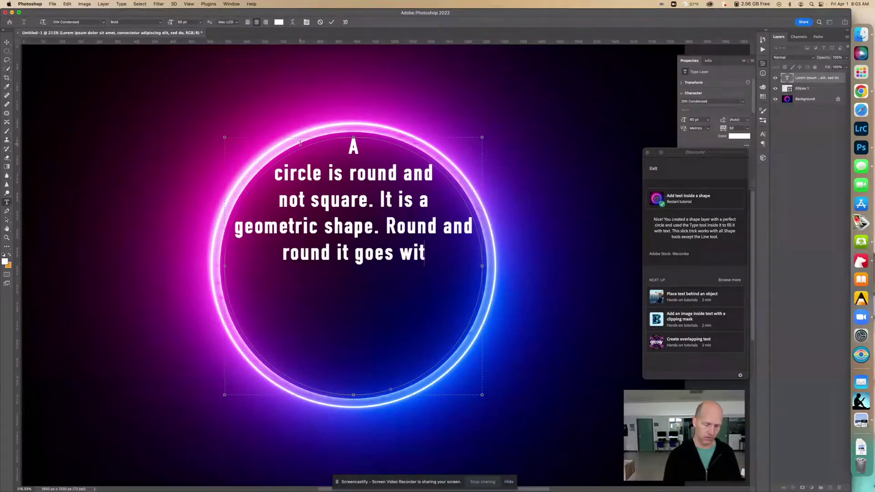
pyautogui.write('hout sto')
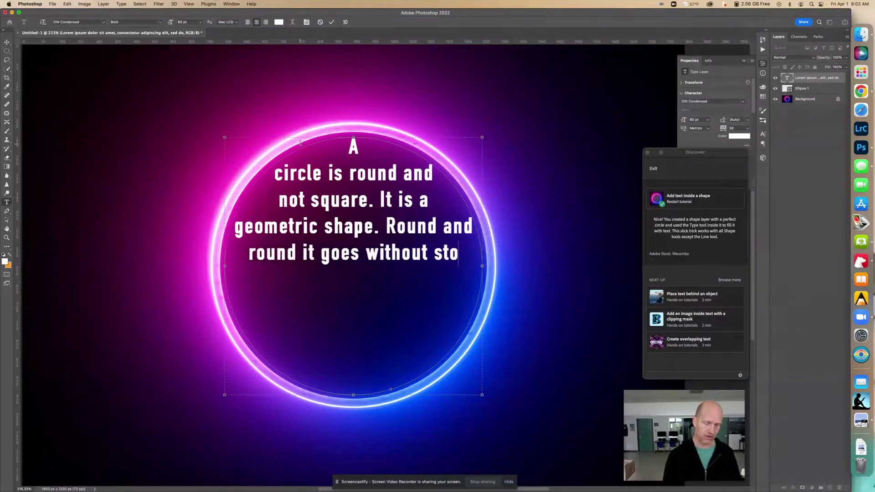
pyautogui.write('pping until')
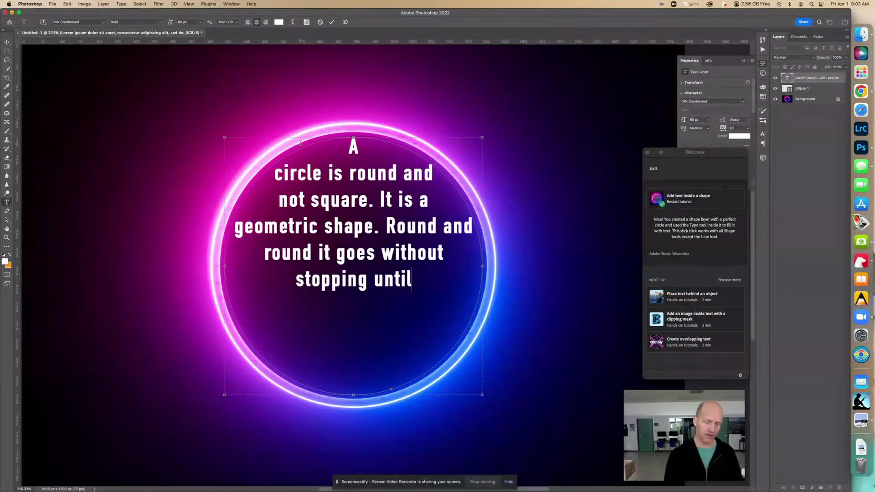
pyautogui.write(' it meets t')
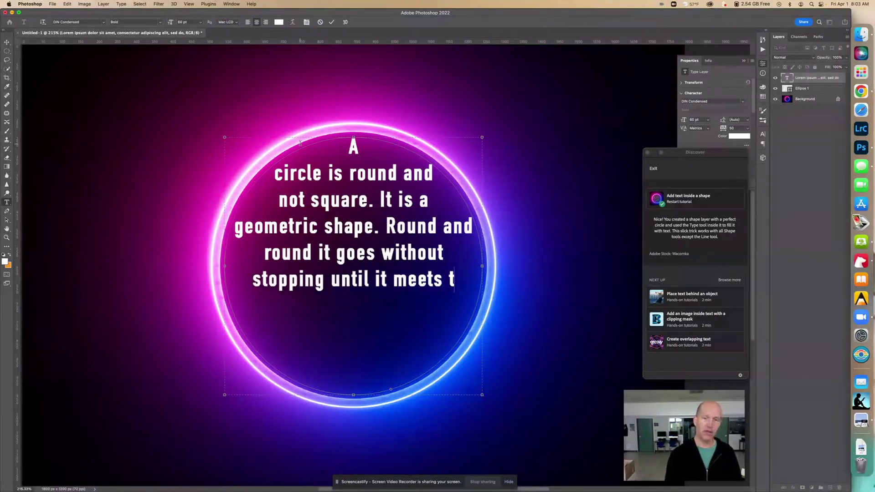
pyautogui.write('he end')
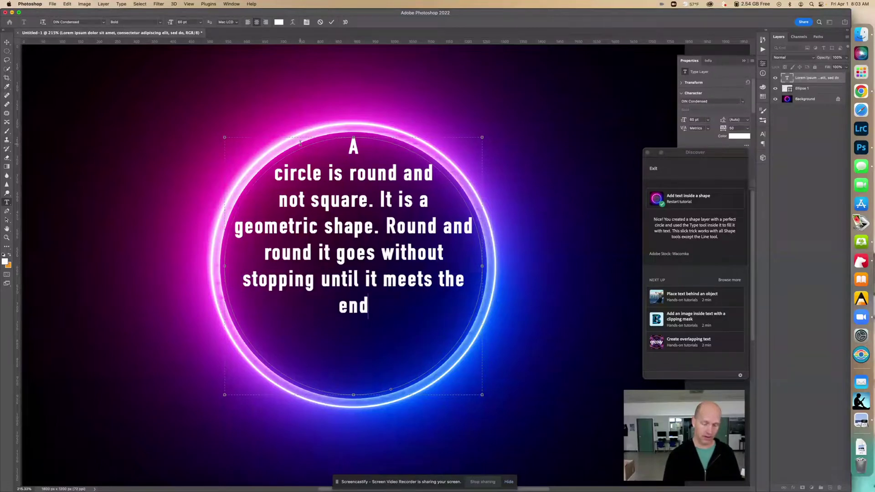
pyautogui.write('. Math')
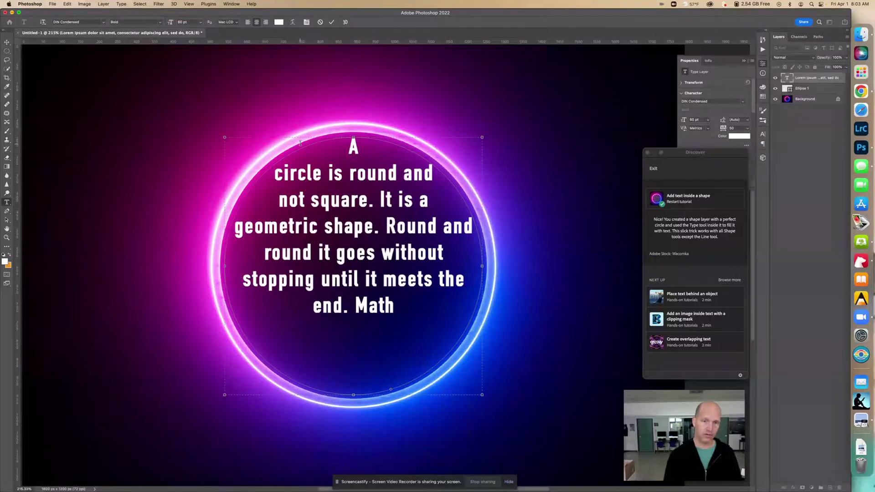
pyautogui.write('ema')
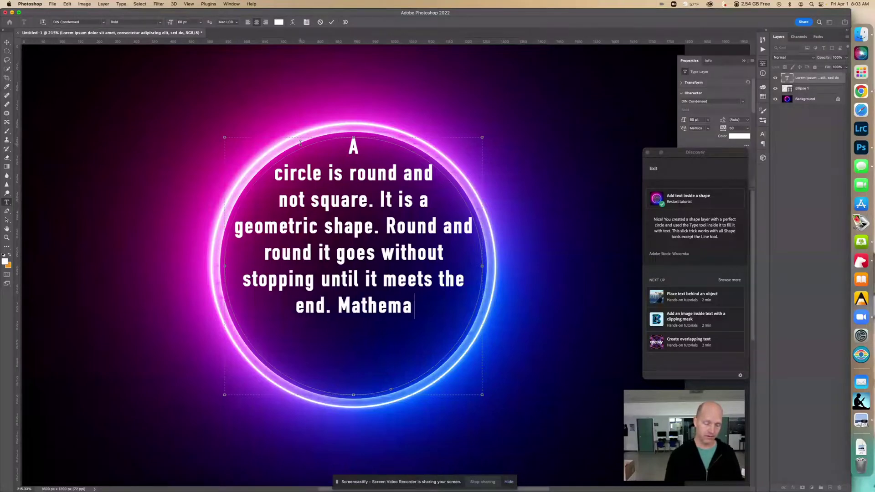
pyautogui.write('ticians')
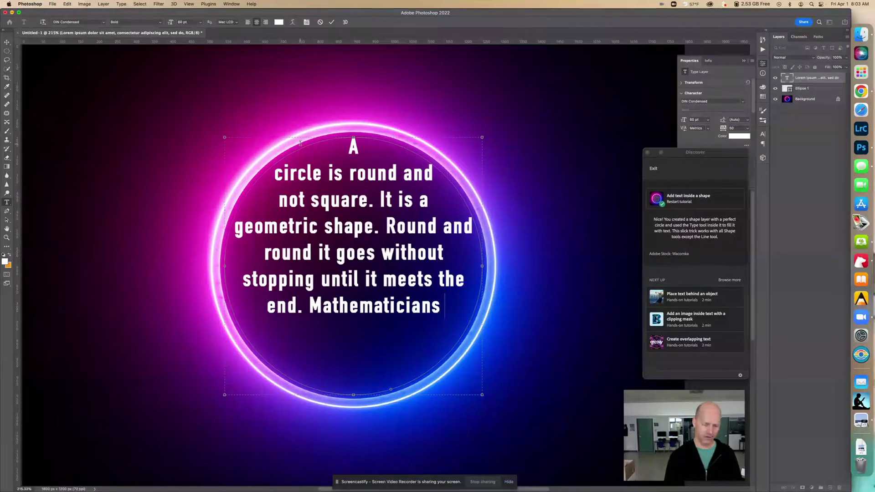
pyautogui.write(' enjoy the ')
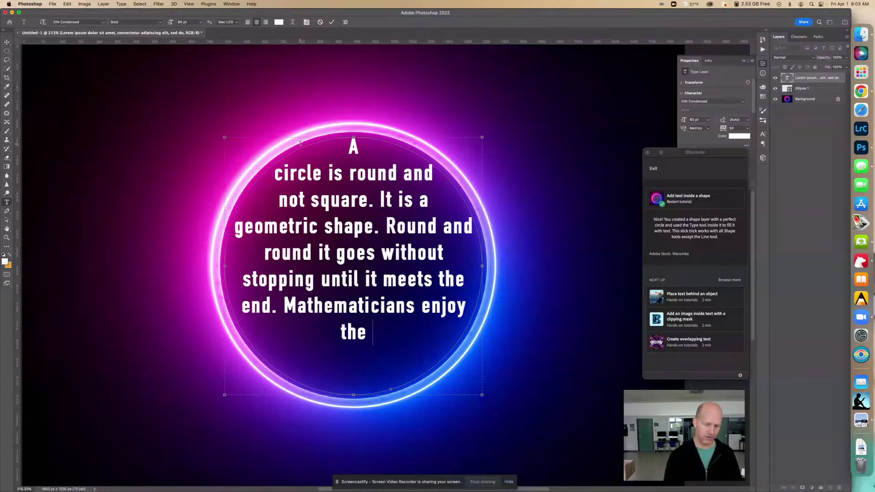
pyautogui.write('round s')
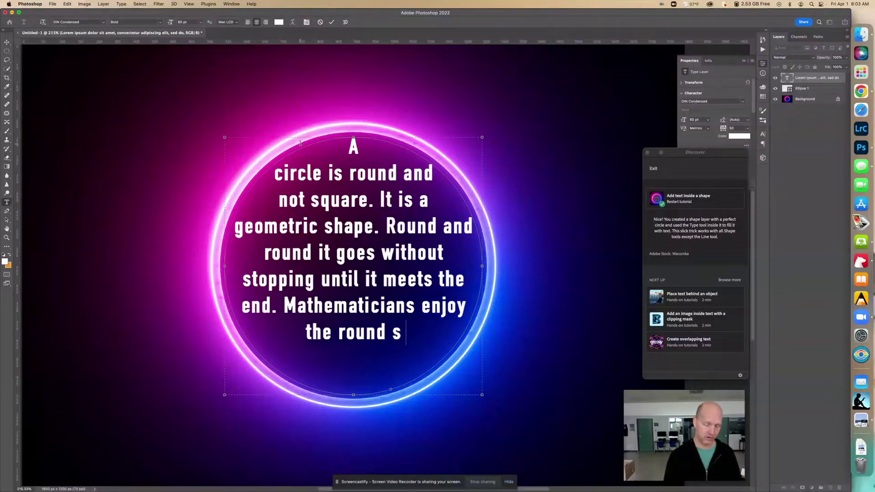
pyautogui.write('hape and cele')
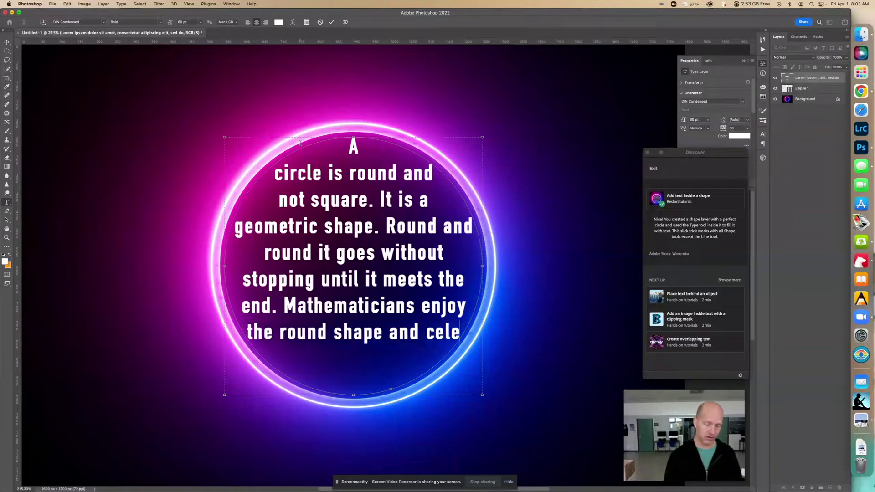
pyautogui.write('brate ')
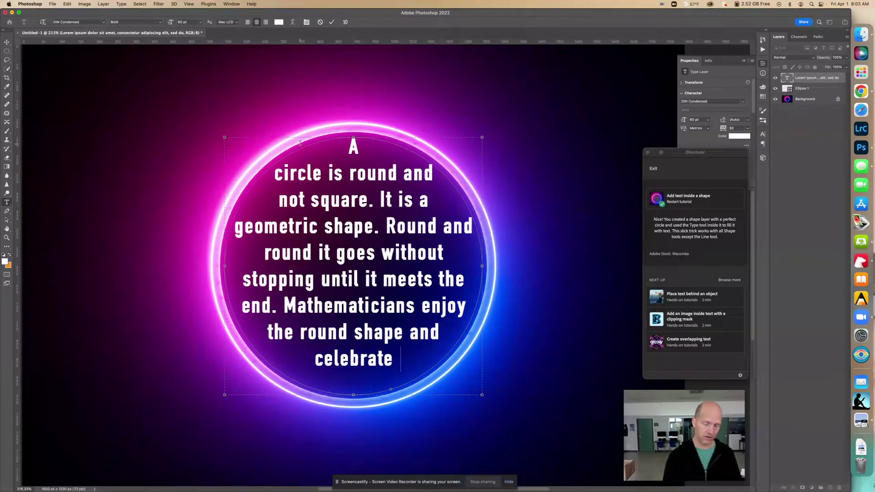
pyautogui.write('pie day')
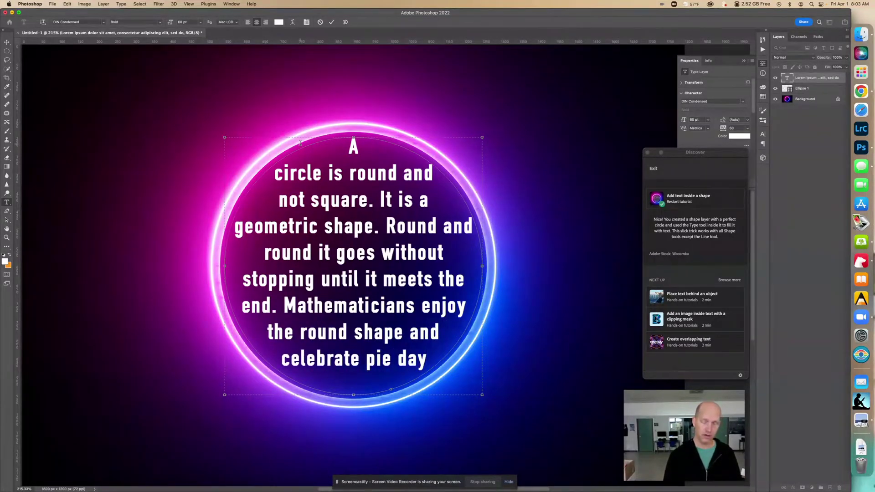
pyautogui.write('.')
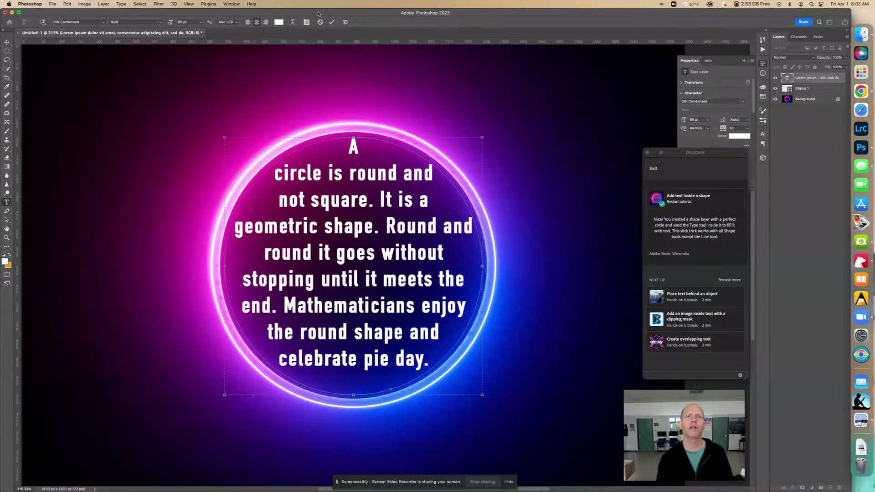
# Add a period after 'celebrate pie day' and commit the paragraph text
pyautogui.click(52, 4)
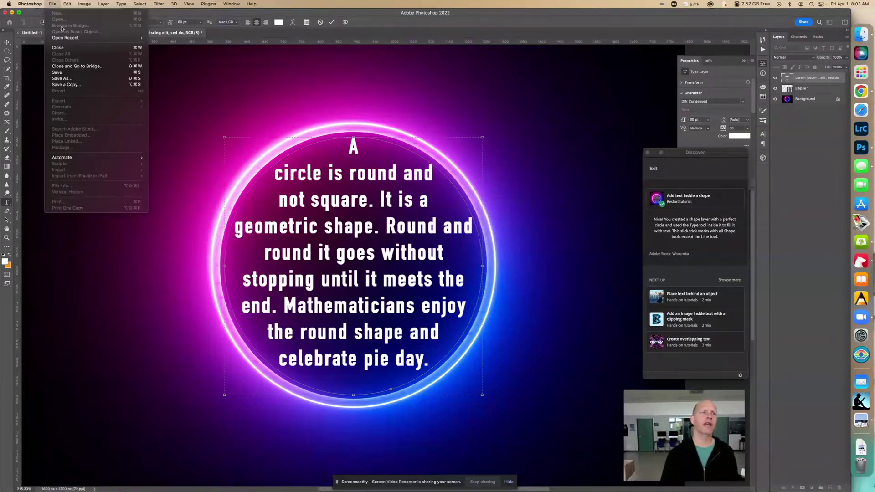
pyautogui.click(52, 4)
pyautogui.click(52, 4)
pyautogui.click(52, 4)
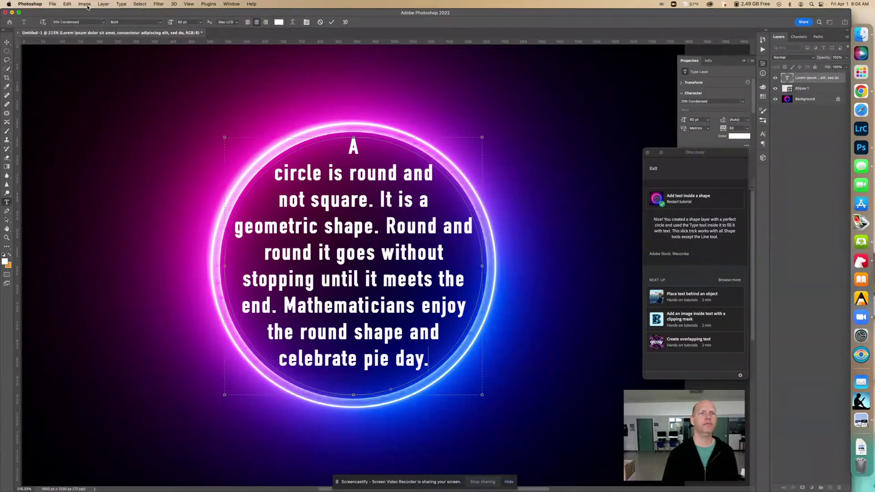
pyautogui.click(52, 4)
pyautogui.click(279, 36)
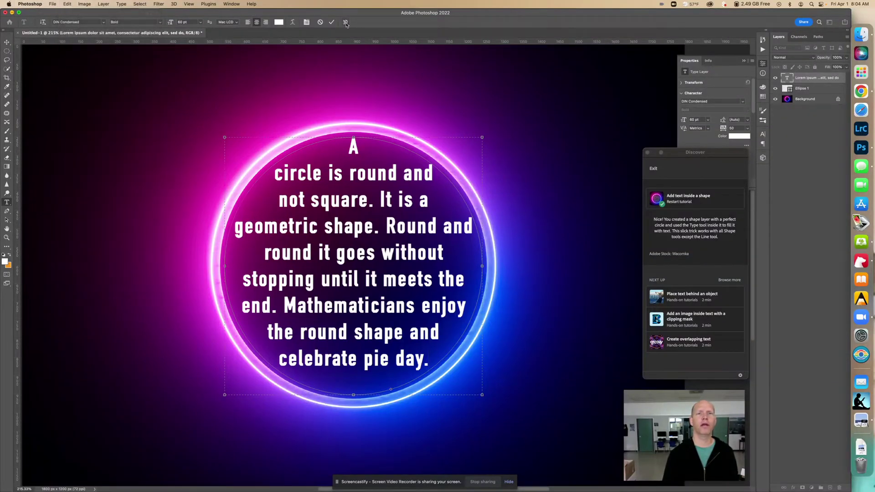
pyautogui.click(331, 23)
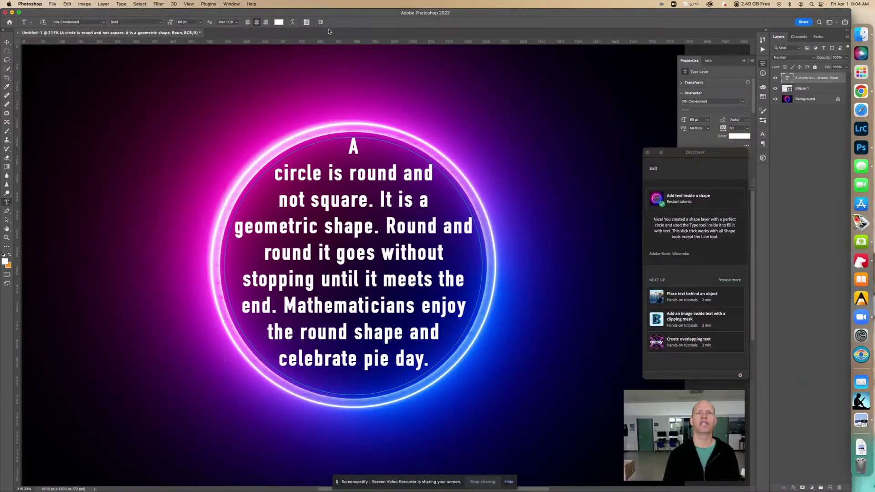
# Save as a Creative Cloud document named 'Add text inside a shape' plus the author's name
pyautogui.click(52, 4)
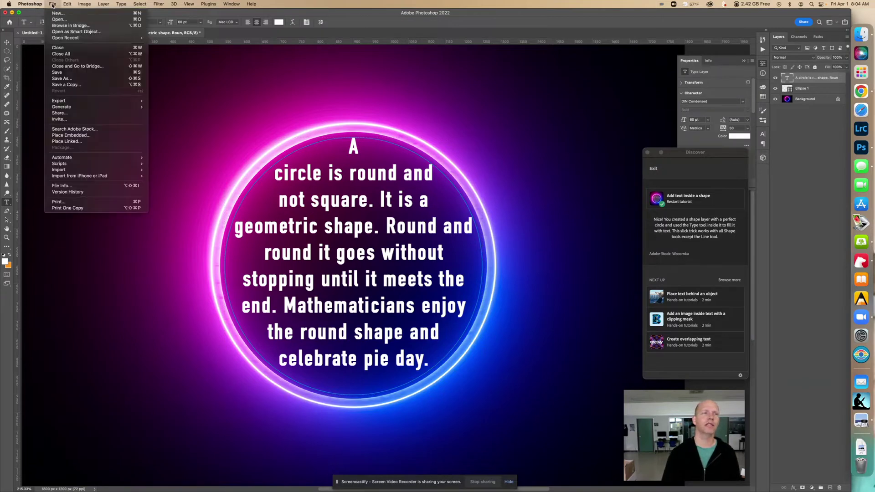
pyautogui.click(74, 79)
pyautogui.click(416, 232)
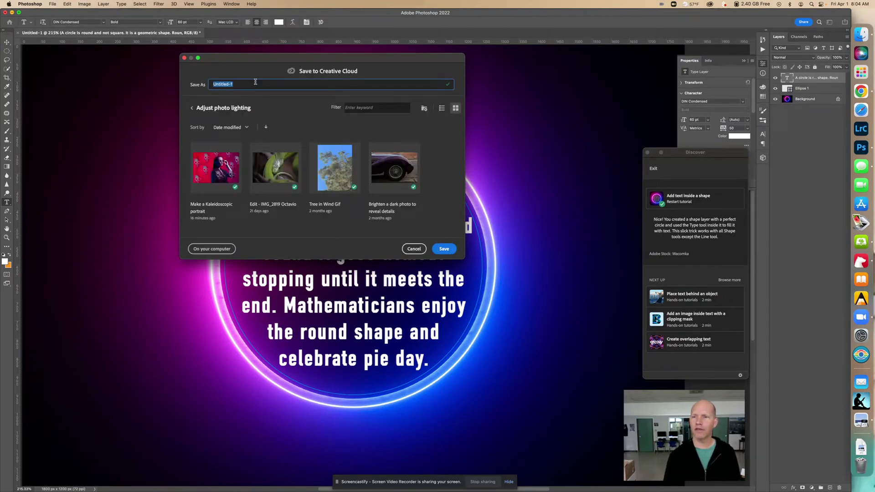
pyautogui.write('Ai')
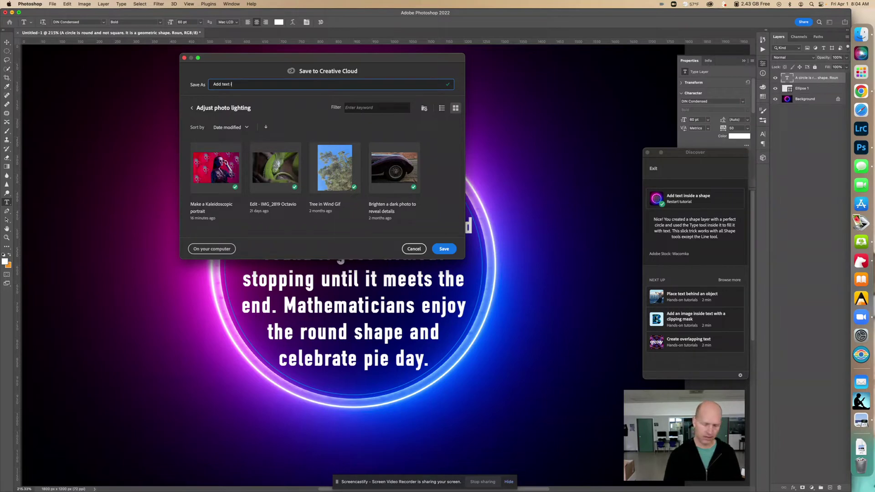
pyautogui.write('d text inside a shape - Matt George')
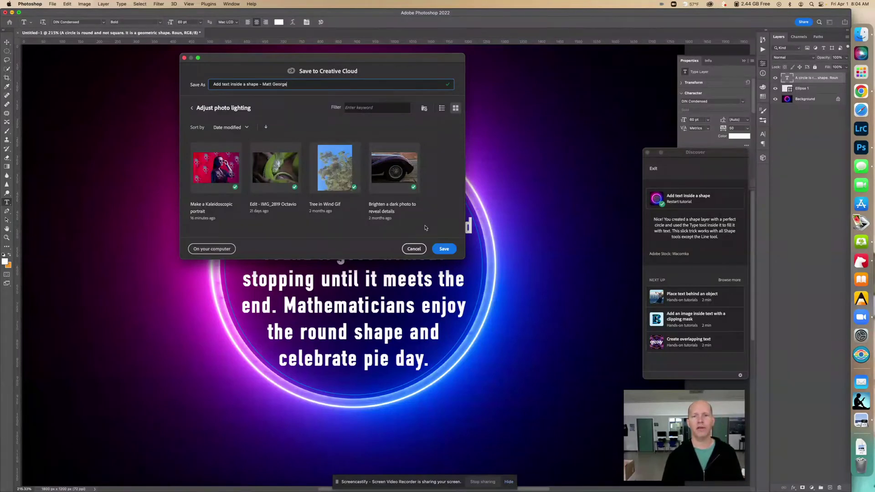
pyautogui.click(444, 249)
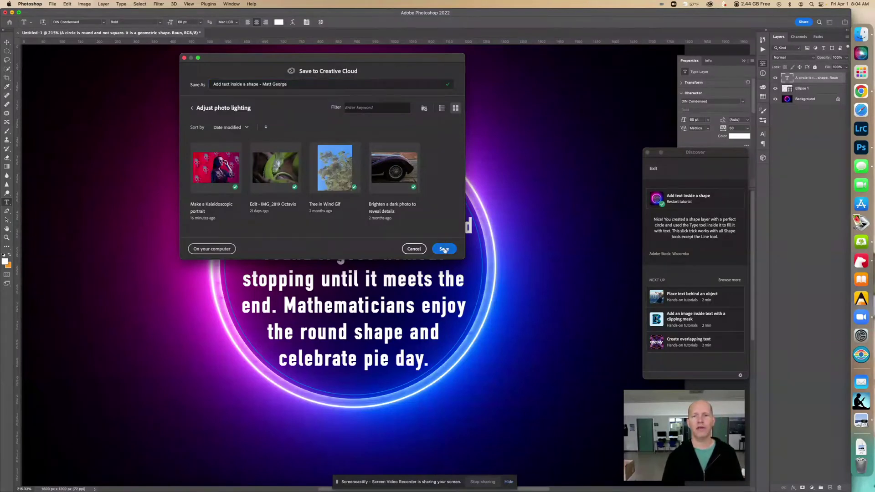
pyautogui.click(52, 4)
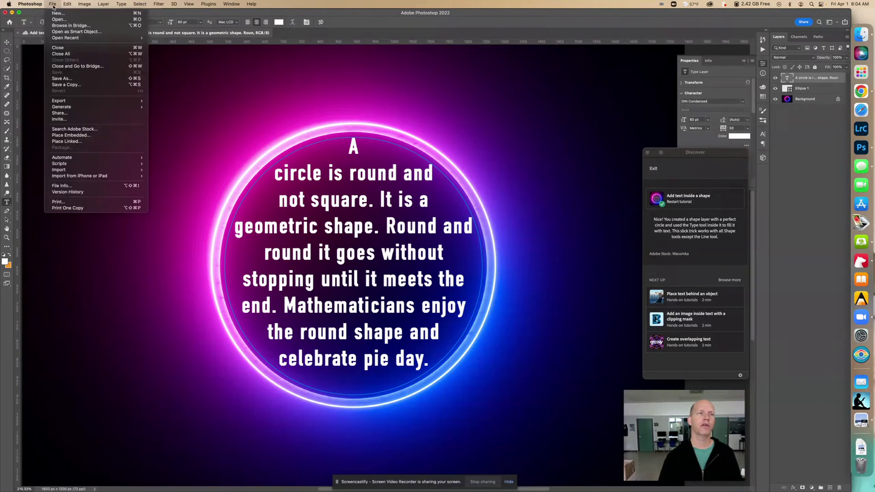
# Save a JPEG copy to the Downloads folder at High quality (8)
pyautogui.click(73, 85)
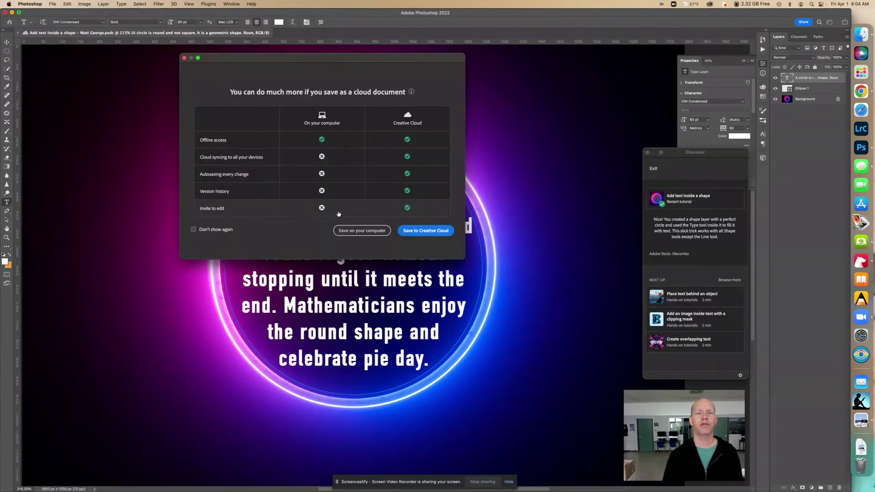
pyautogui.click(356, 231)
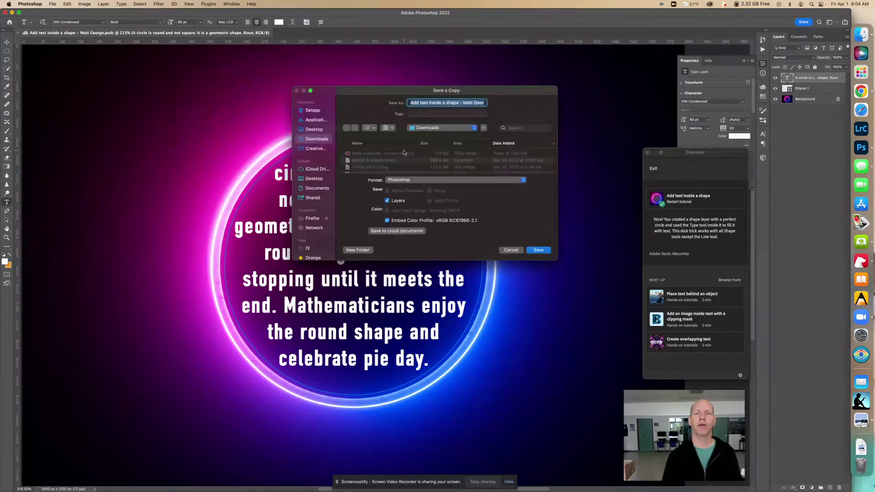
pyautogui.click(416, 181)
pyautogui.click(404, 236)
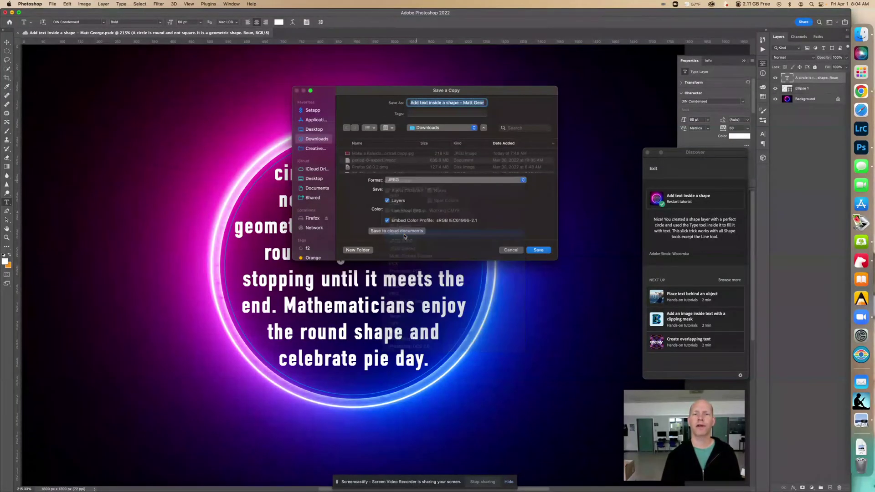
pyautogui.click(538, 250)
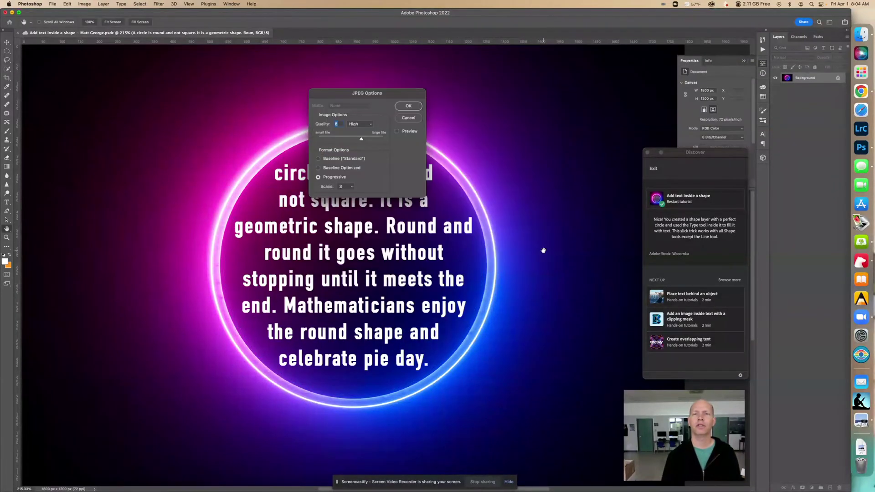
pyautogui.click(408, 105)
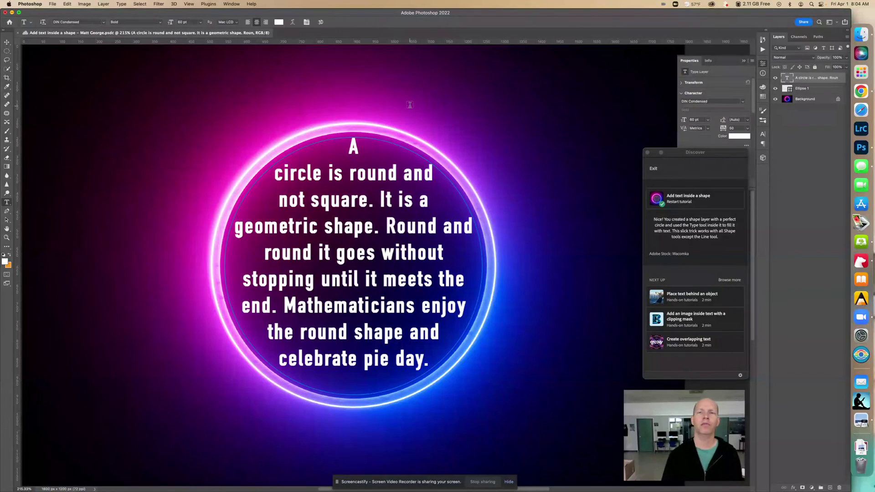